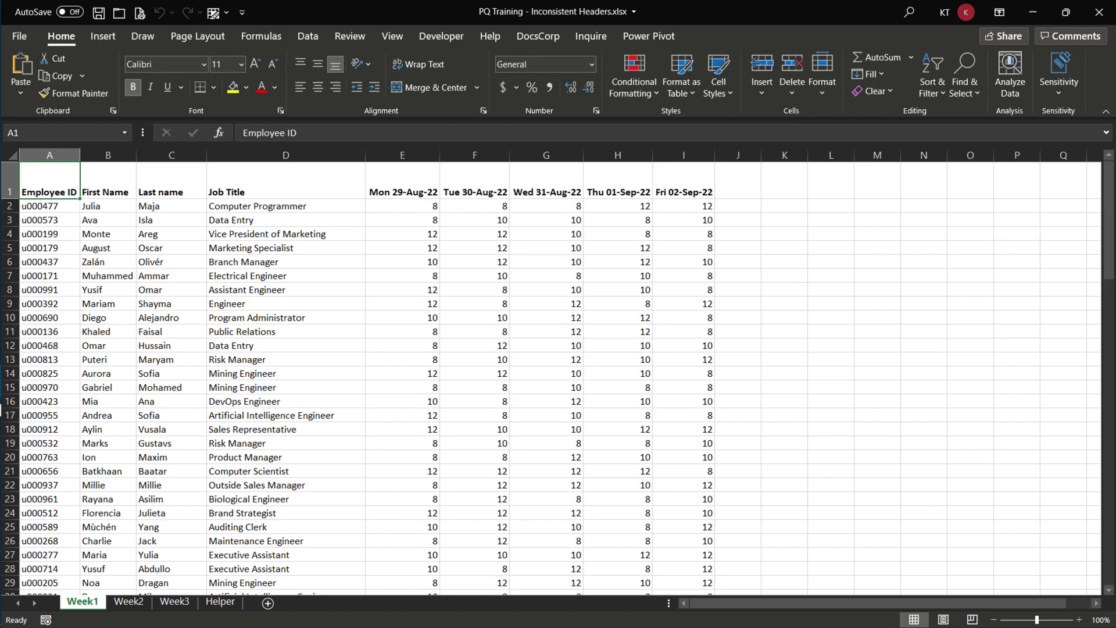
In the Power Query Editor, append Week1, Week2 and Week3 as a new query combining three or more tables
{"action": "key", "text": "ctrl+Page_Down"}
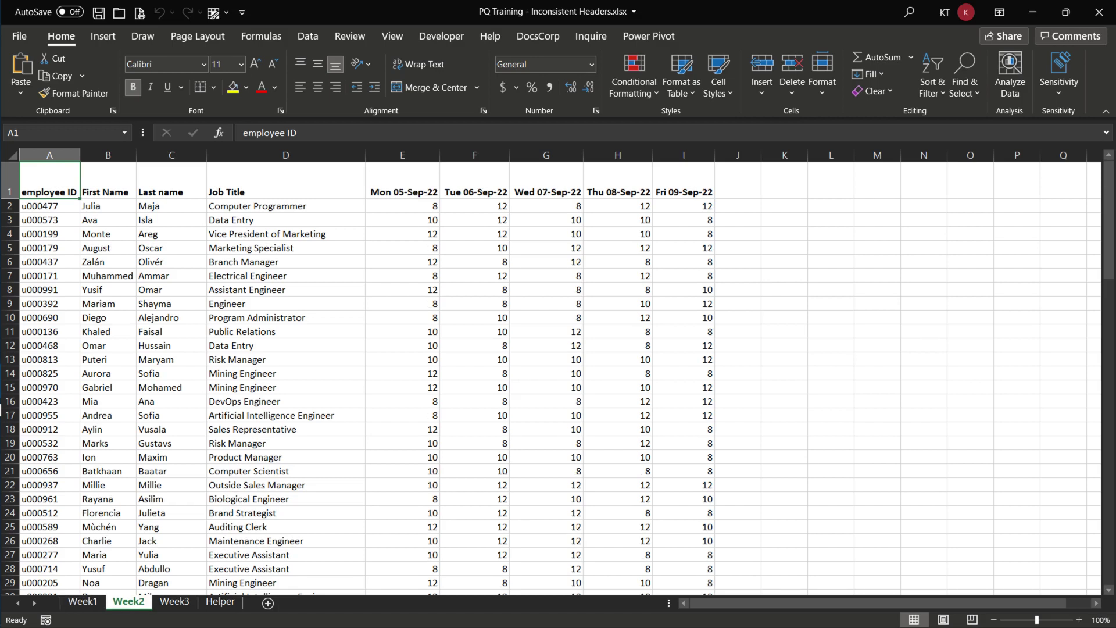
{"action": "key", "text": "ctrl+Page_Down"}
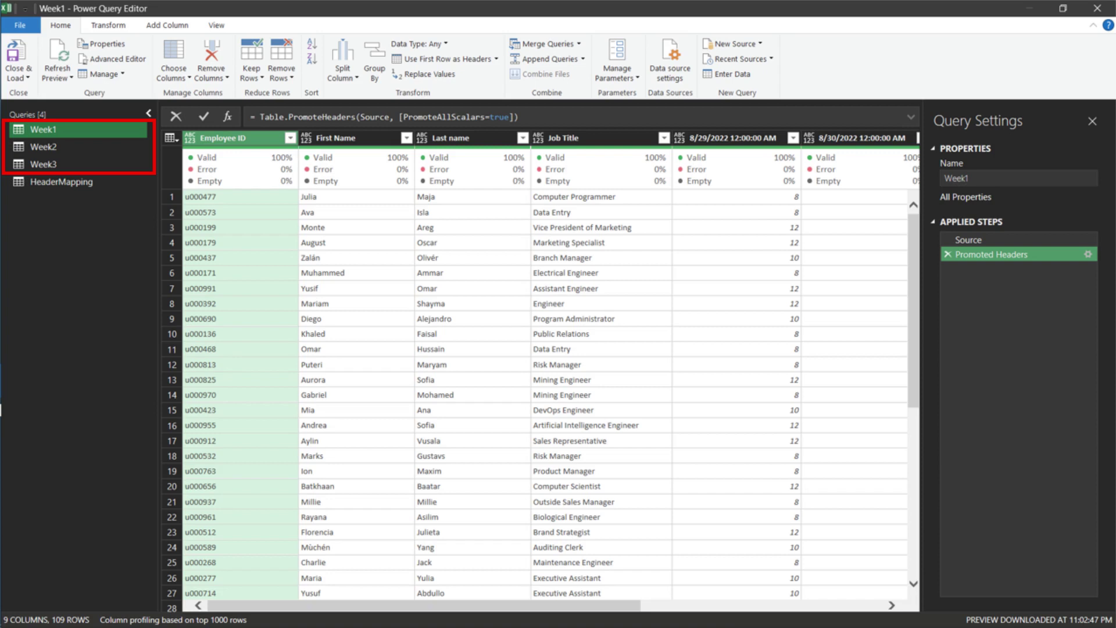
{"action": "left_click", "coordinate": [546, 58]}
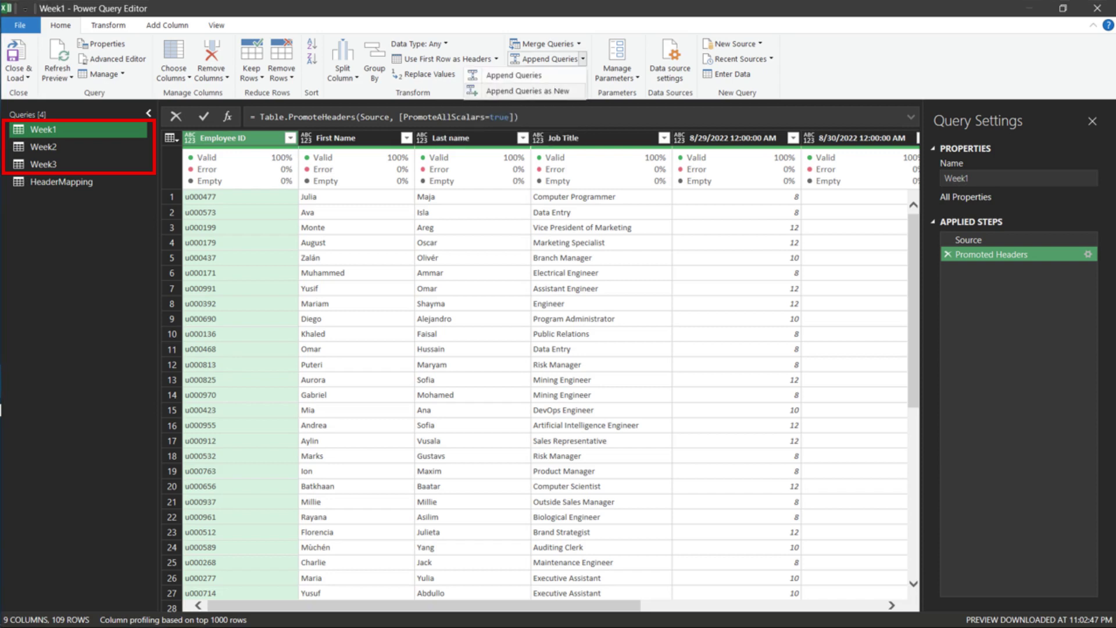
{"action": "left_click", "coordinate": [392, 274]}
{"action": "left_click", "coordinate": [412, 334]}
{"action": "left_click", "coordinate": [412, 350], "text": "ctrl"}
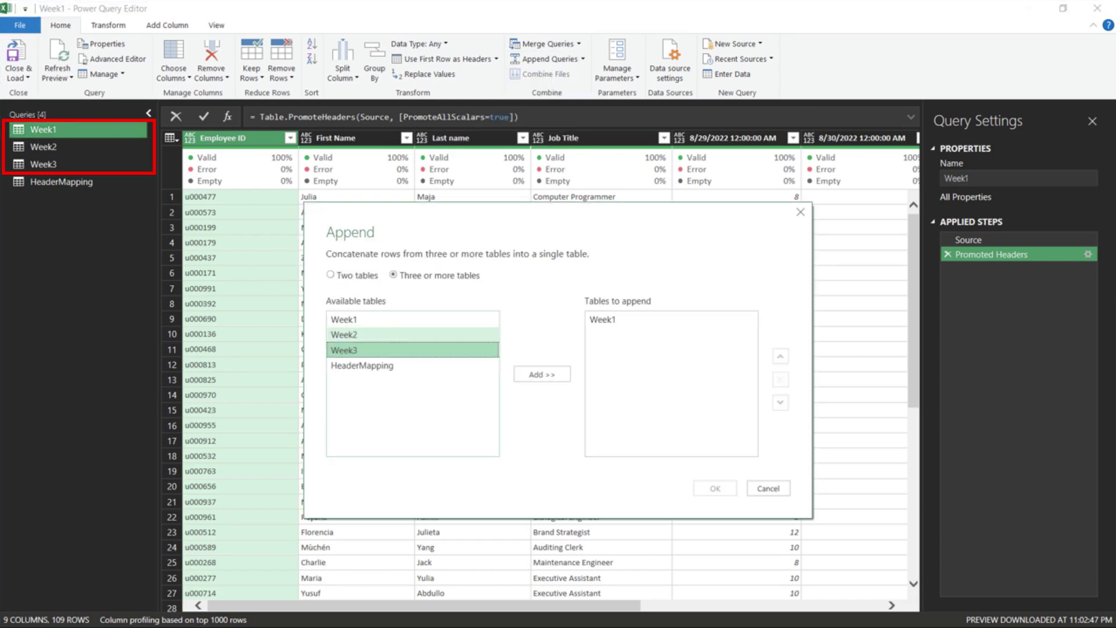
{"action": "left_click", "coordinate": [542, 374]}
{"action": "left_click", "coordinate": [715, 488]}
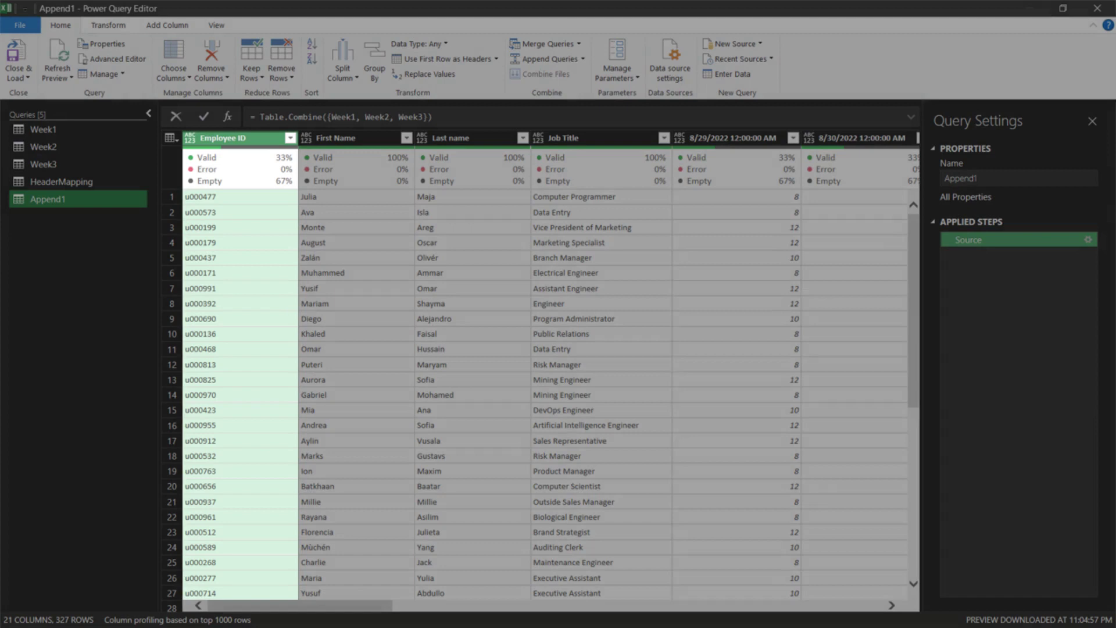
Examine the appended table's columns through the last date to compare the employee ID headers and their empty values
{"action": "scroll", "coordinate": [551, 372], "scroll_direction": "right", "scroll_amount": 8}
{"action": "scroll", "coordinate": [551, 372], "scroll_direction": "right", "scroll_amount": 8}
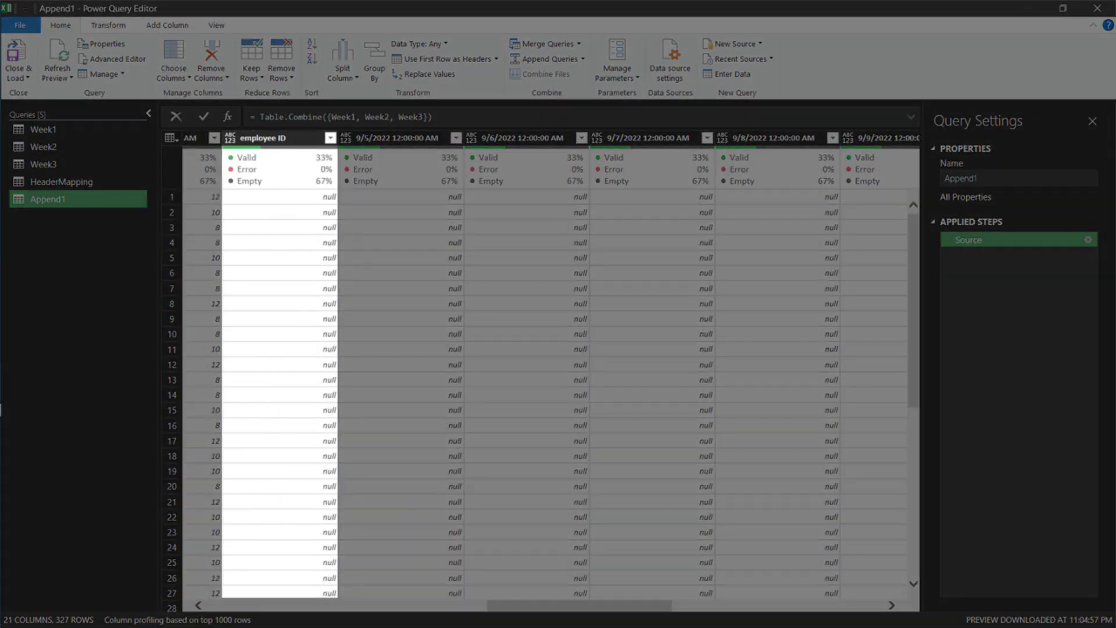
{"action": "scroll", "coordinate": [551, 372], "scroll_direction": "right", "scroll_amount": 6}
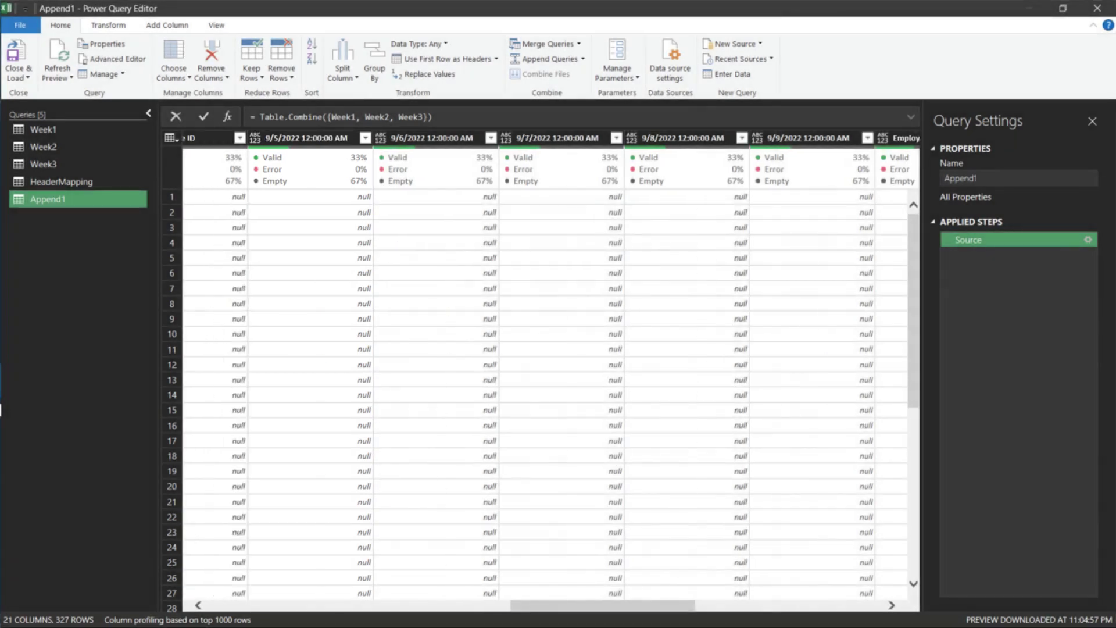
{"action": "scroll", "coordinate": [551, 372], "scroll_direction": "right", "scroll_amount": 3}
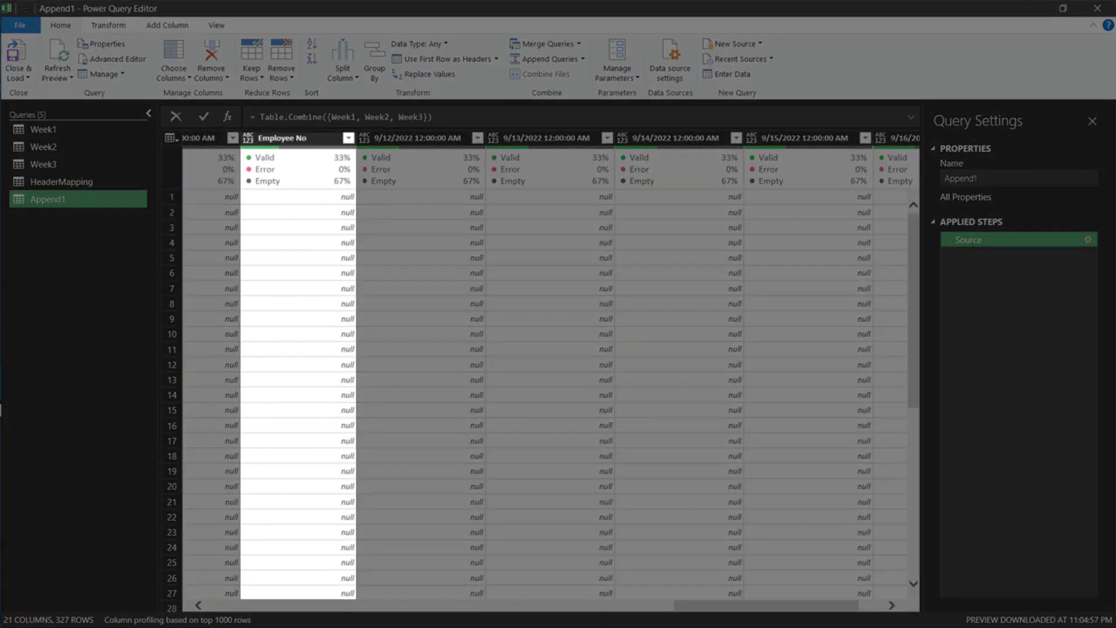
{"action": "scroll", "coordinate": [551, 372], "scroll_direction": "right", "scroll_amount": 2}
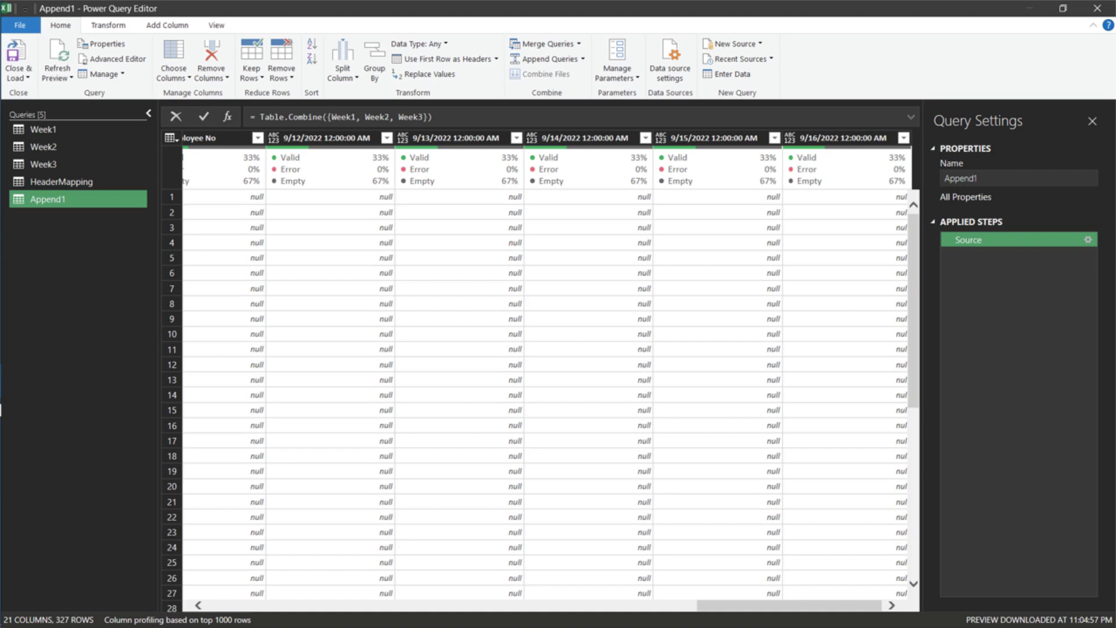
Create a blank query and name it Solution
{"action": "right_click", "coordinate": [39, 229]}
{"action": "mouse_move", "coordinate": [82, 254]}
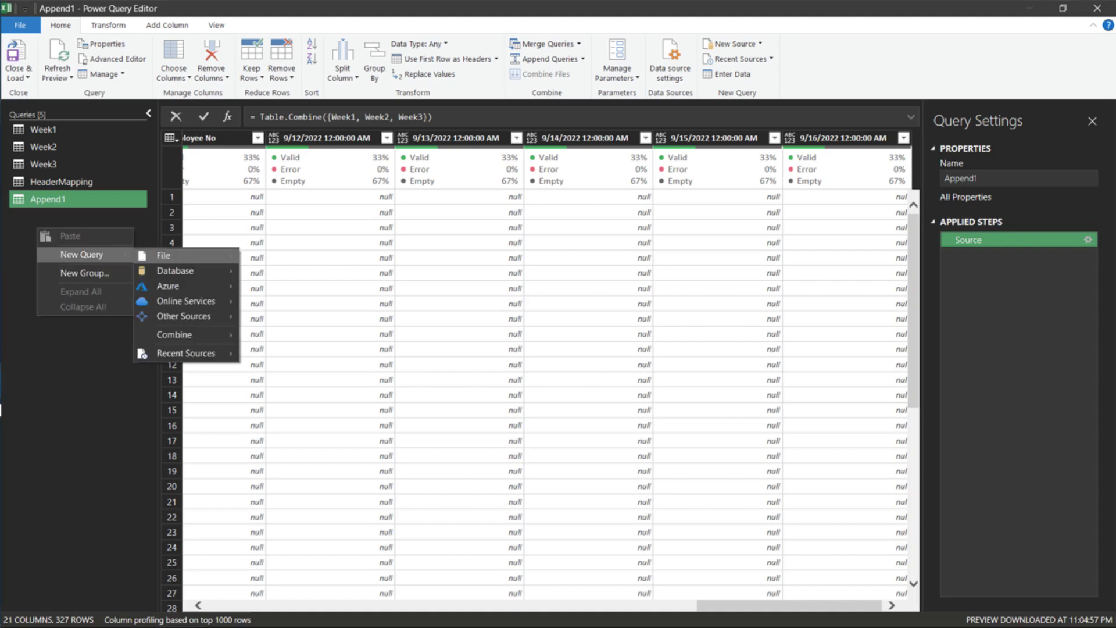
{"action": "mouse_move", "coordinate": [183, 315]}
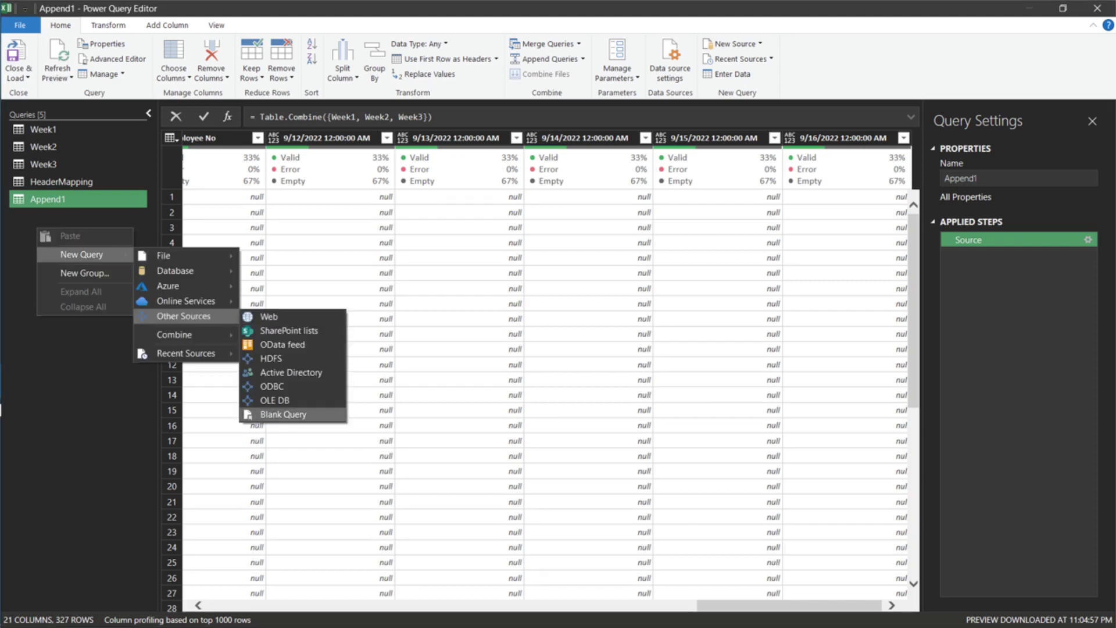
{"action": "left_click", "coordinate": [285, 413]}
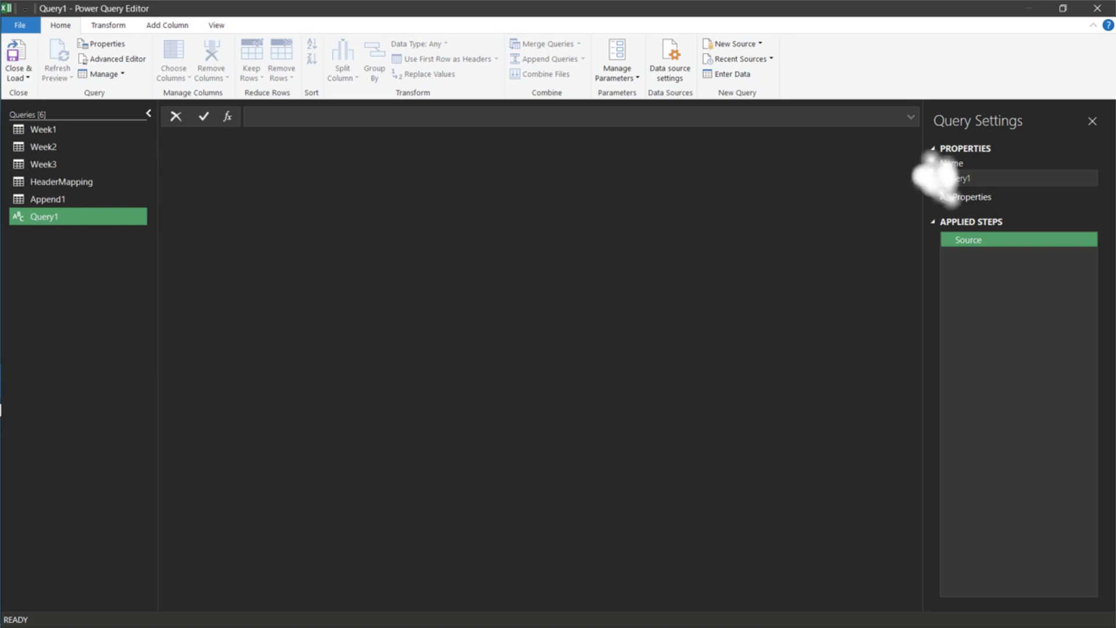
{"action": "type", "text": "Solution"}
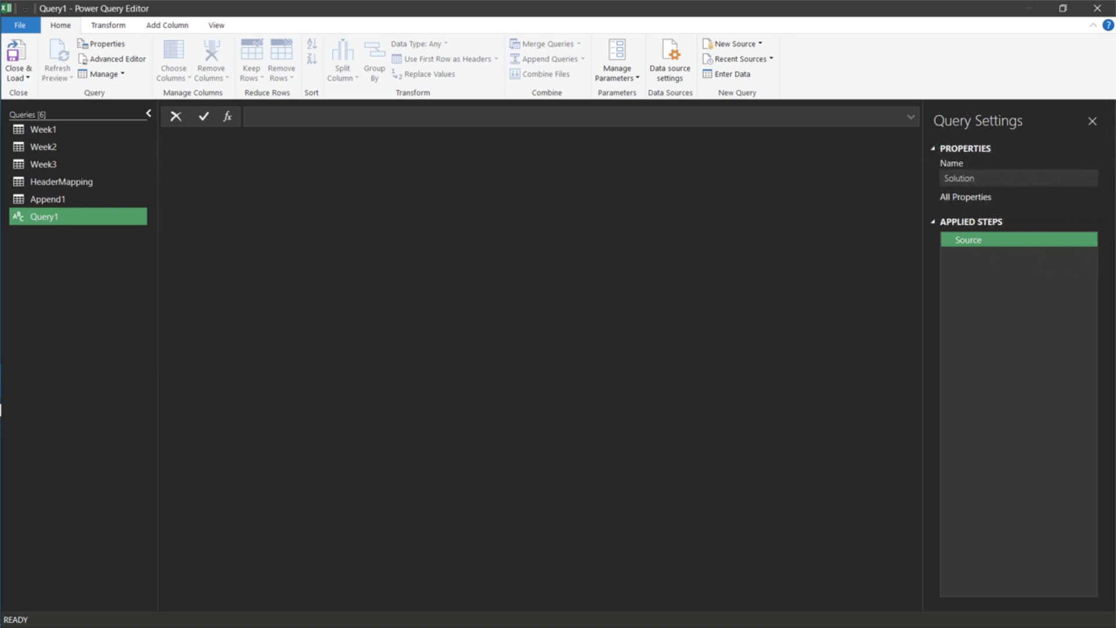
{"action": "key", "text": "Return"}
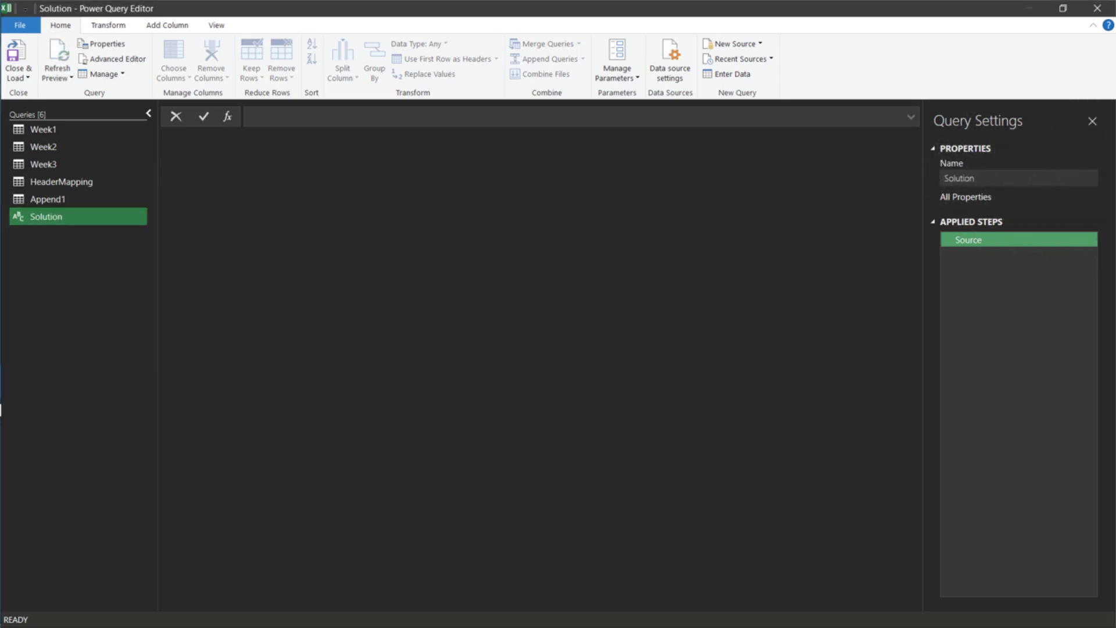
Set the Solution query's source formula to =#shared
{"action": "left_click", "coordinate": [911, 117]}
{"action": "type", "text": "=#shared"}
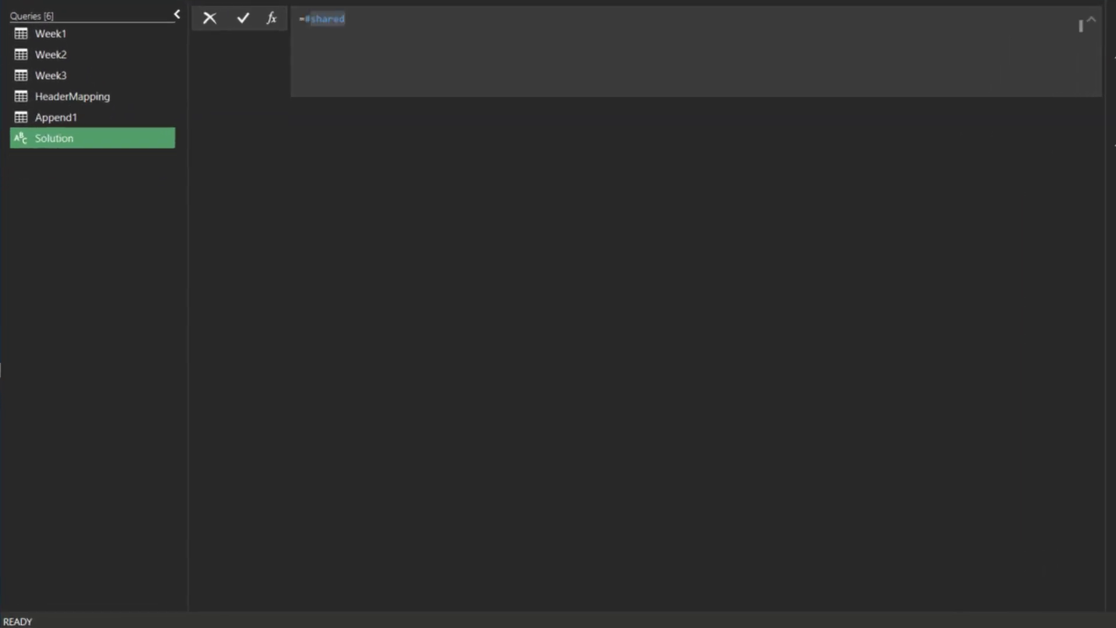
{"action": "key", "text": "Return"}
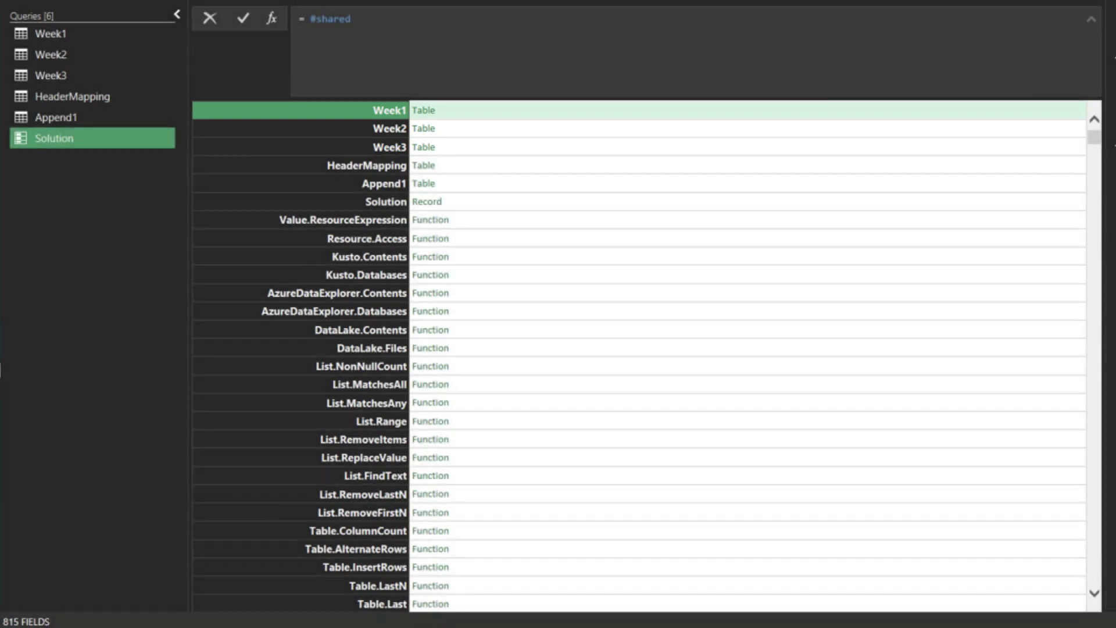
Add a custom step that lists Source's field names with Record.FieldNames and keeps those starting with "Week" using List.Select
{"action": "left_click", "coordinate": [272, 18]}
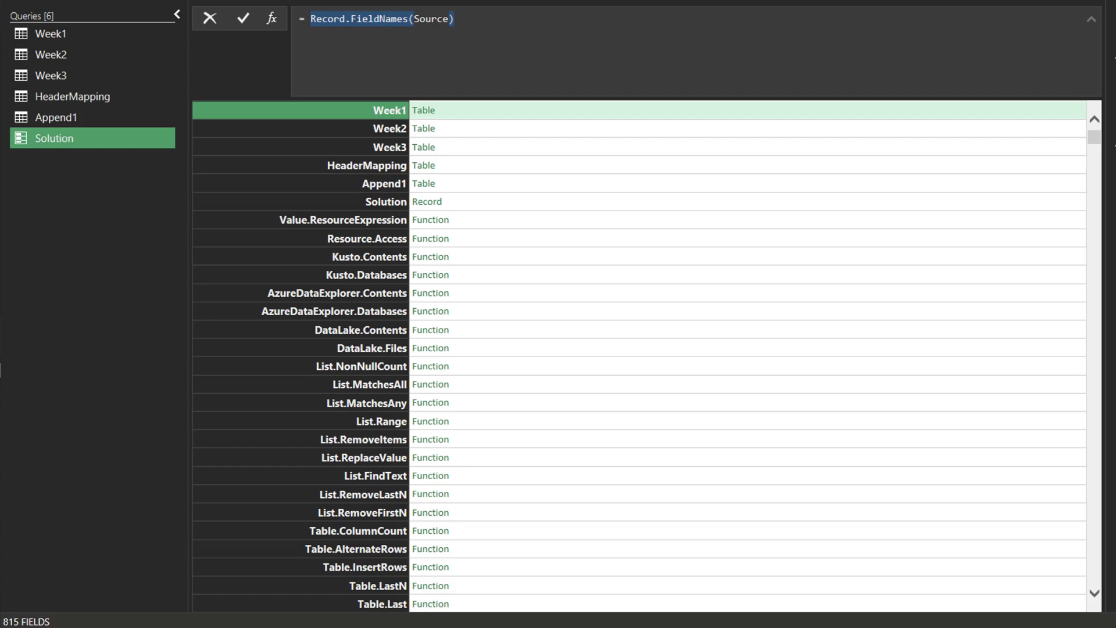
{"action": "key", "text": "Return"}
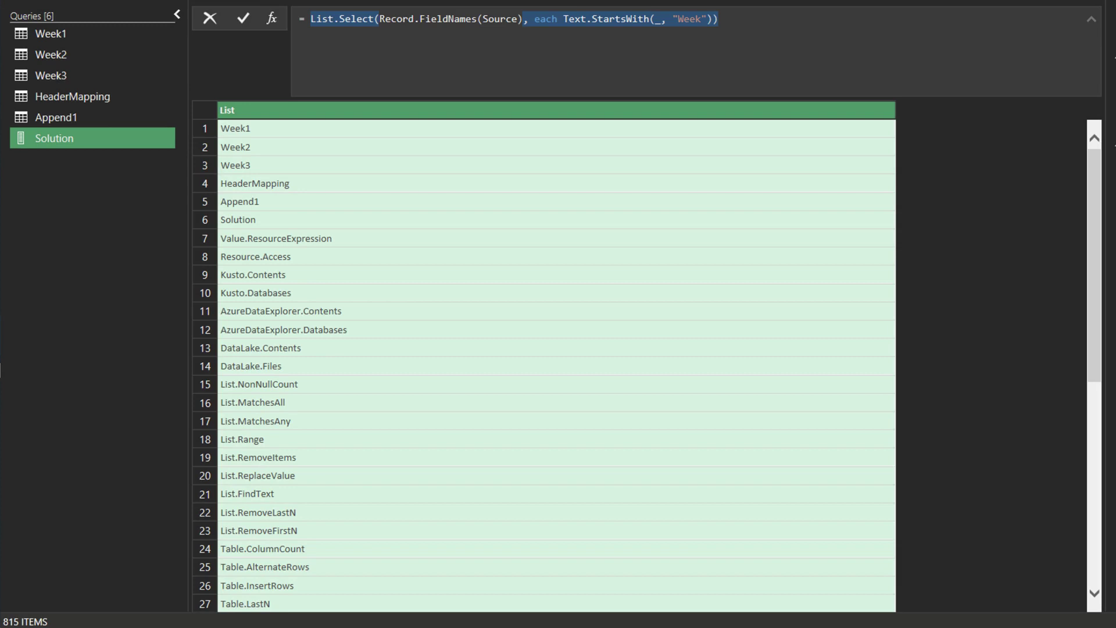
{"action": "key", "text": "Return"}
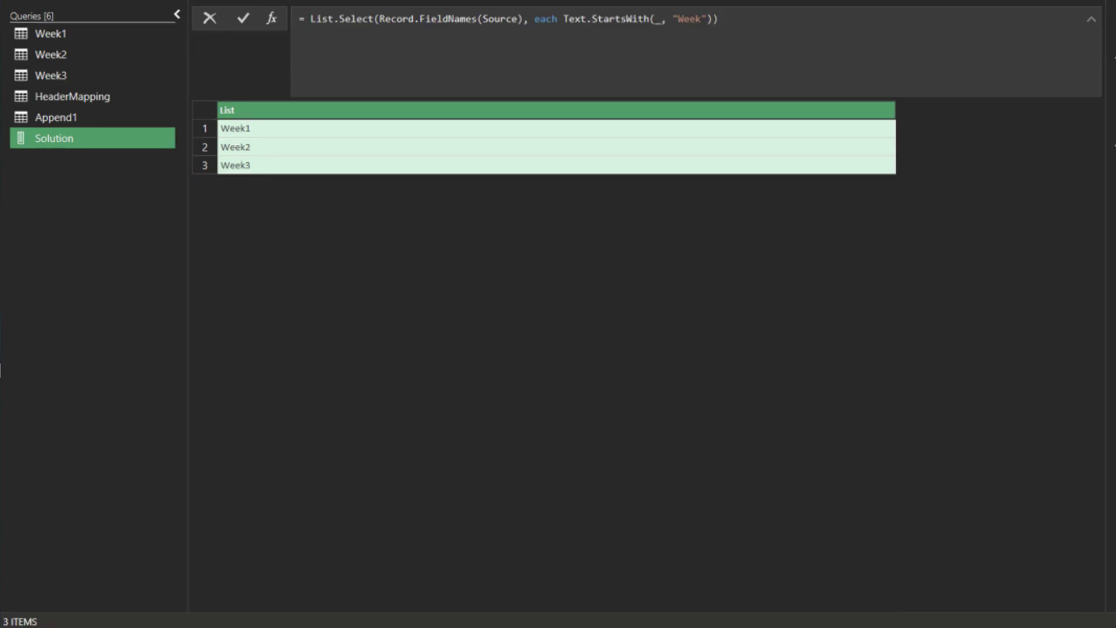
Wrap the formula in Record.SelectFields on Source to get the Week tables, and convert the record with Record.ToList
{"action": "type", "text": "= Record.SelectFields(Source, List.Select(Record.FieldNames(Source), each Text.StartsWith(_, \"Week\")))"}
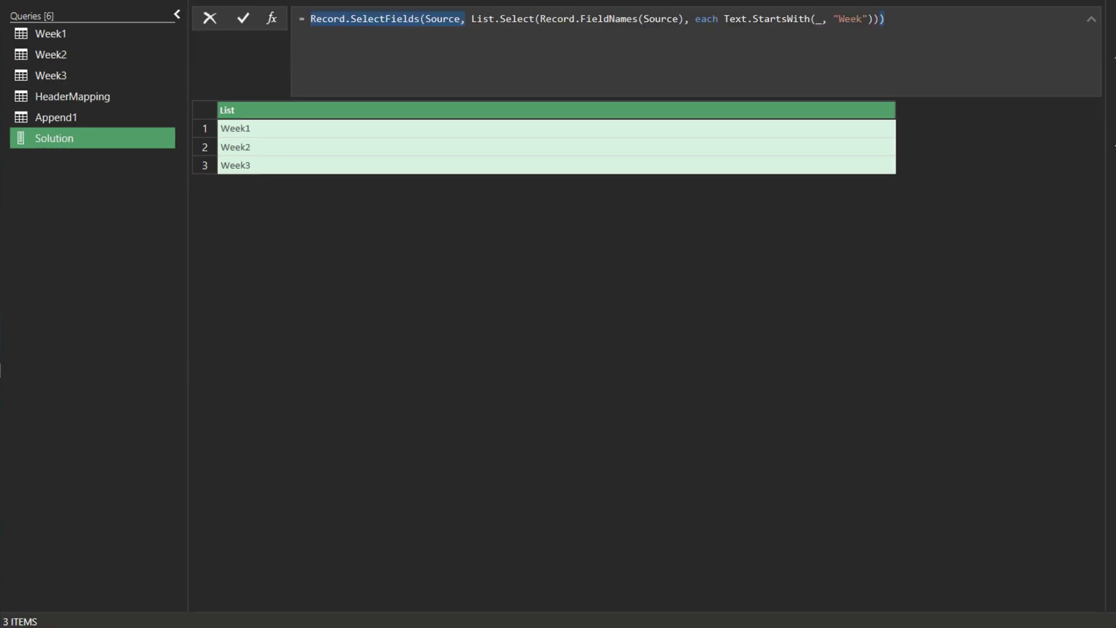
{"action": "key", "text": "Return"}
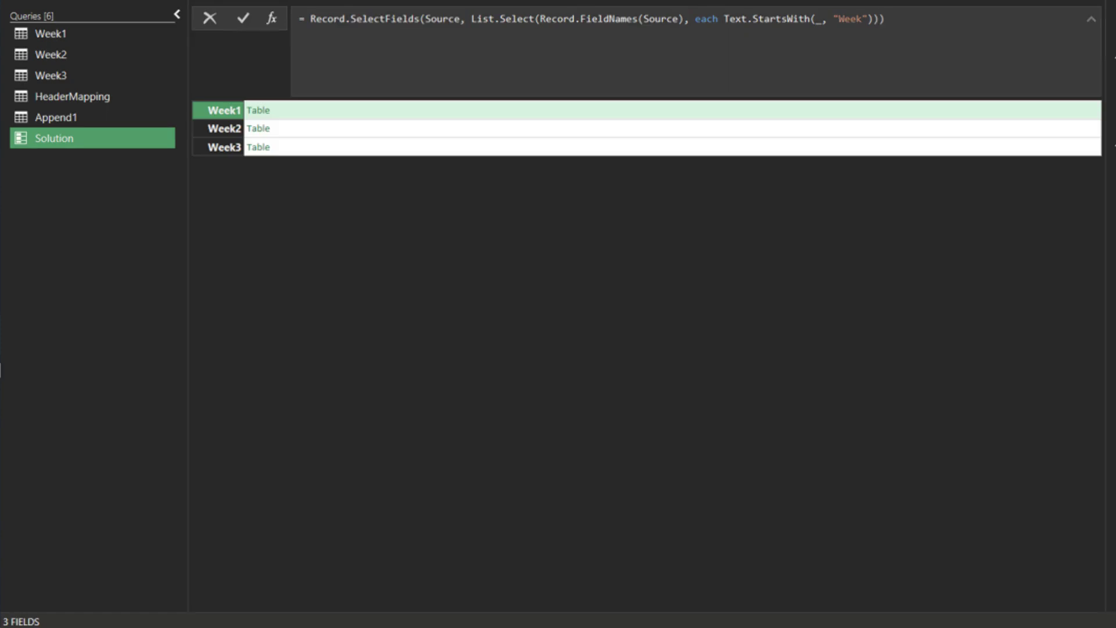
{"action": "left_click", "coordinate": [348, 110]}
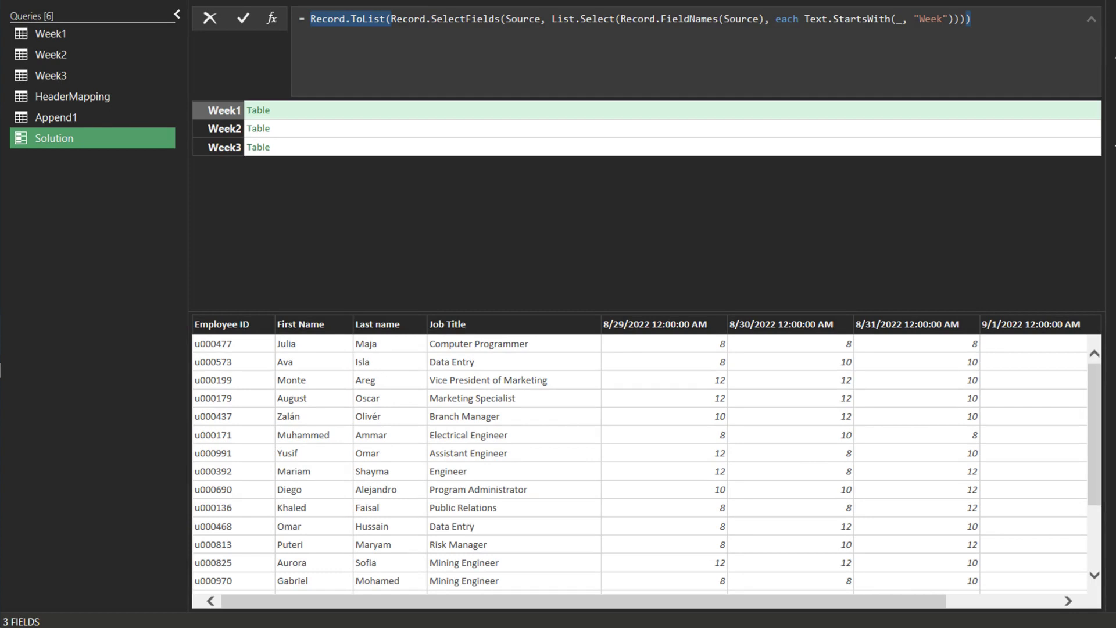
{"action": "key", "text": "Return"}
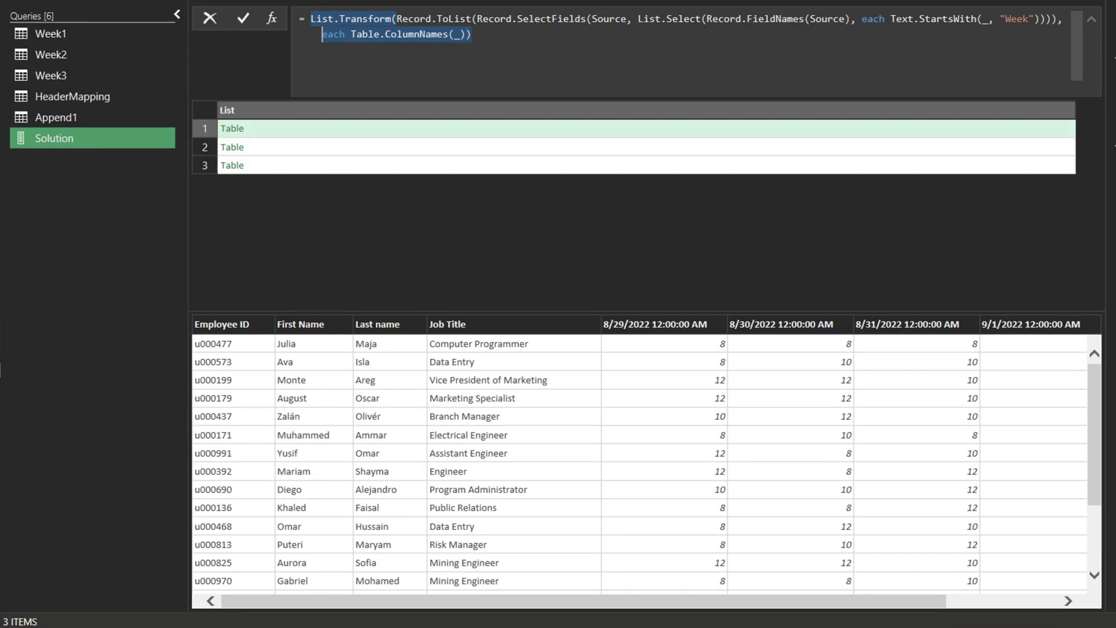
Extract each table's column names with List.Transform and Table.ColumnNames, and merge the resulting lists with List.Combine
{"action": "key", "text": "Return"}
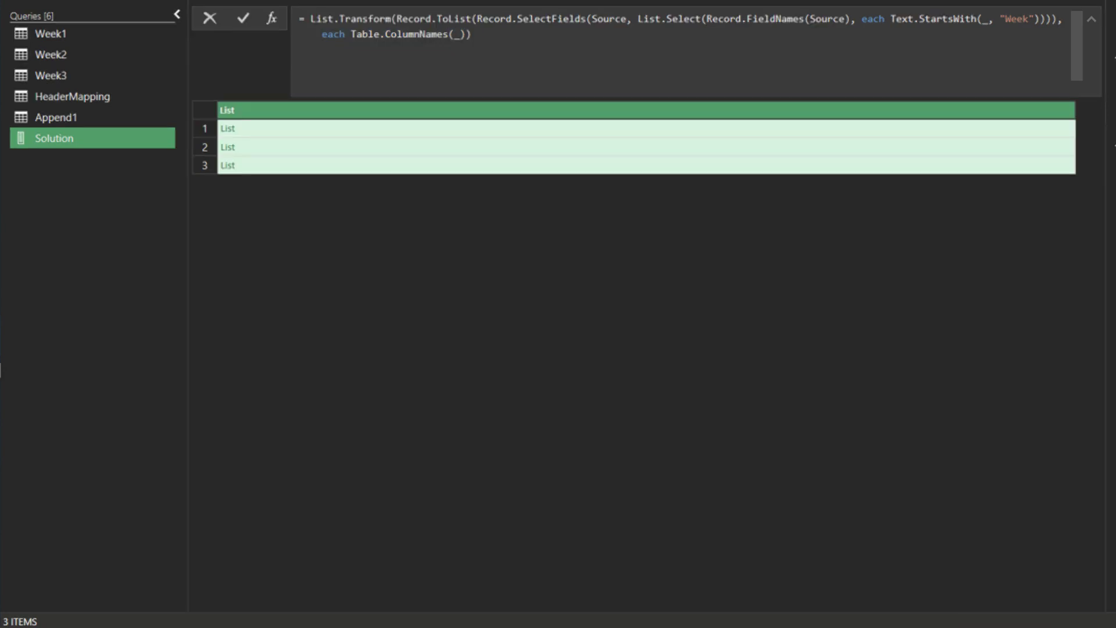
{"action": "left_click", "coordinate": [639, 128]}
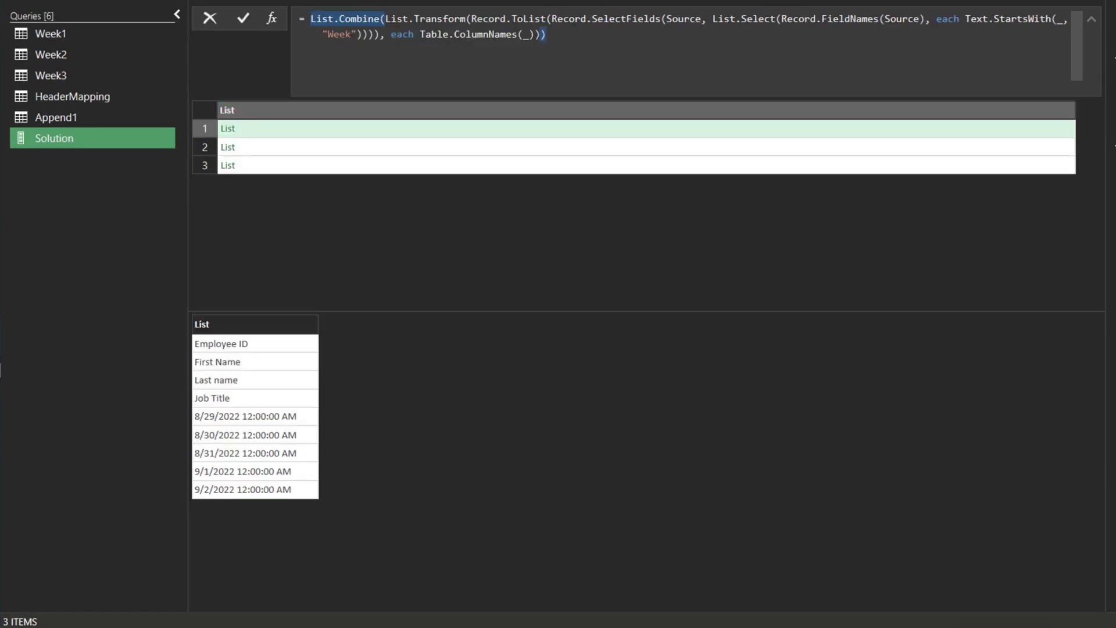
{"action": "key", "text": "Return"}
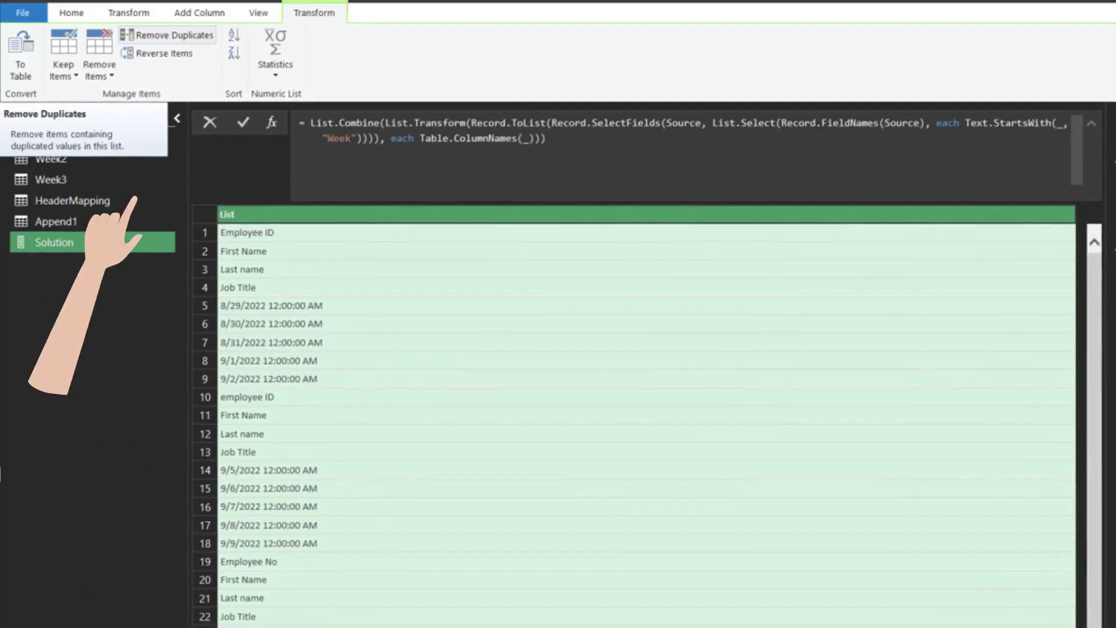
Remove duplicates from the column name list and convert it to a table
{"action": "left_click", "coordinate": [168, 35]}
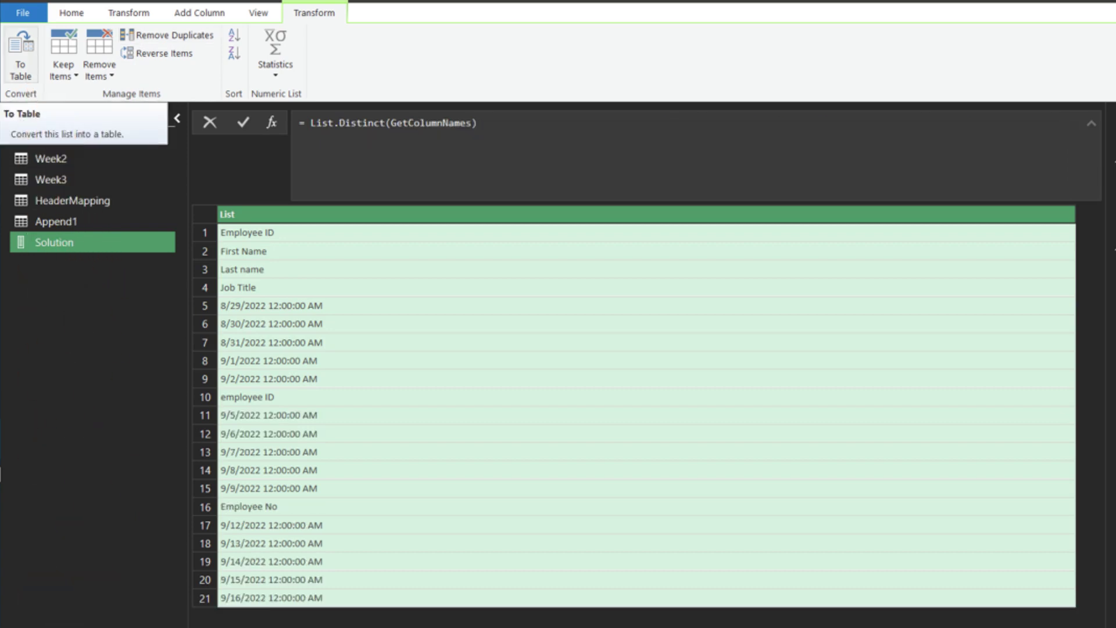
{"action": "left_click", "coordinate": [20, 56]}
{"action": "key", "text": "Return"}
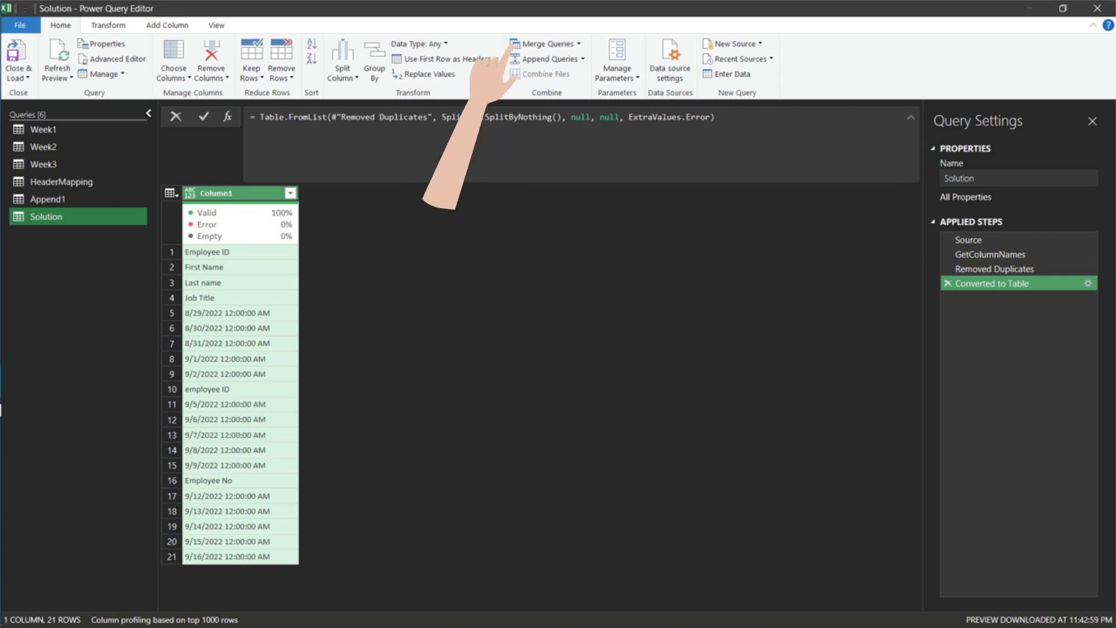
Merge the Solution table with HeaderMapping, matching Column1 to Header by left outer join with fuzzy matching at a 0.5 similarity threshold
{"action": "left_click", "coordinate": [544, 44]}
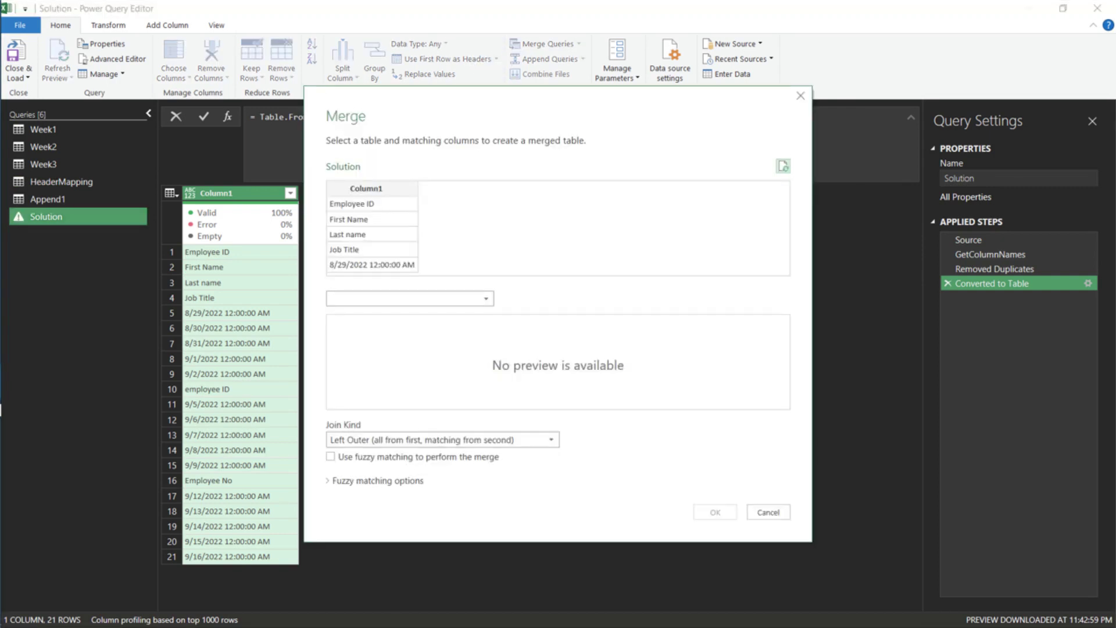
{"action": "left_click", "coordinate": [410, 298]}
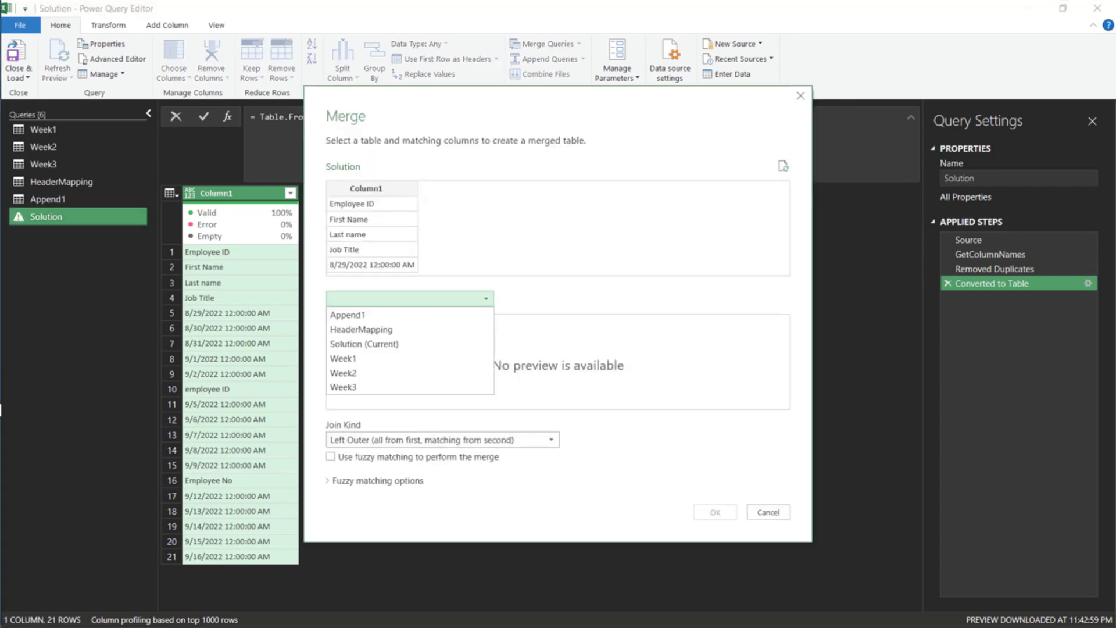
{"action": "left_click", "coordinate": [361, 329]}
{"action": "left_click", "coordinate": [345, 322]}
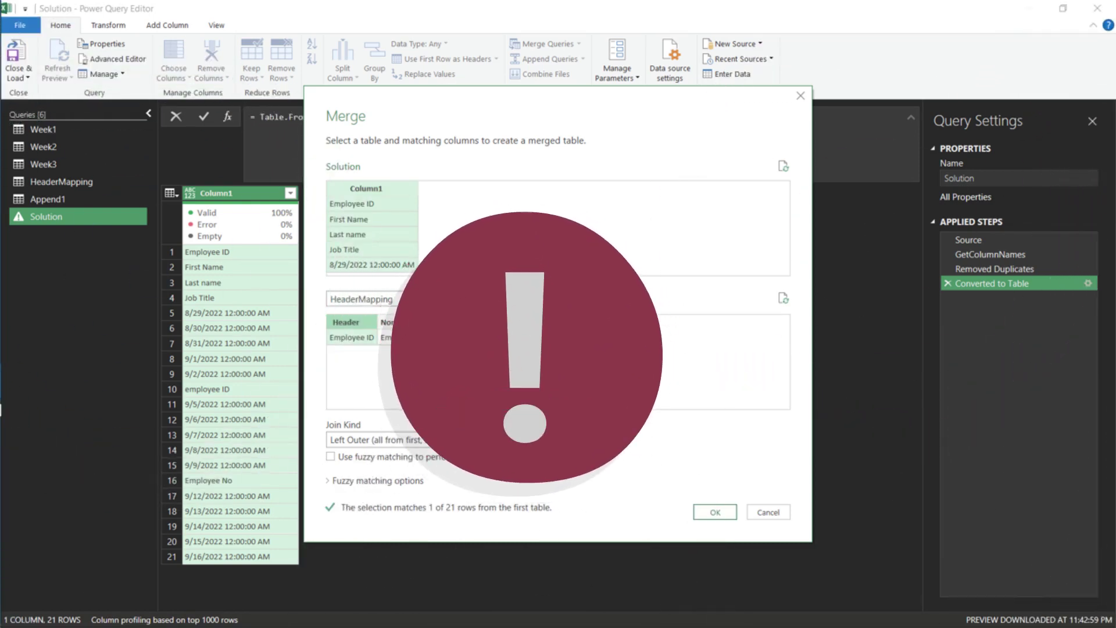
{"action": "left_click", "coordinate": [330, 457]}
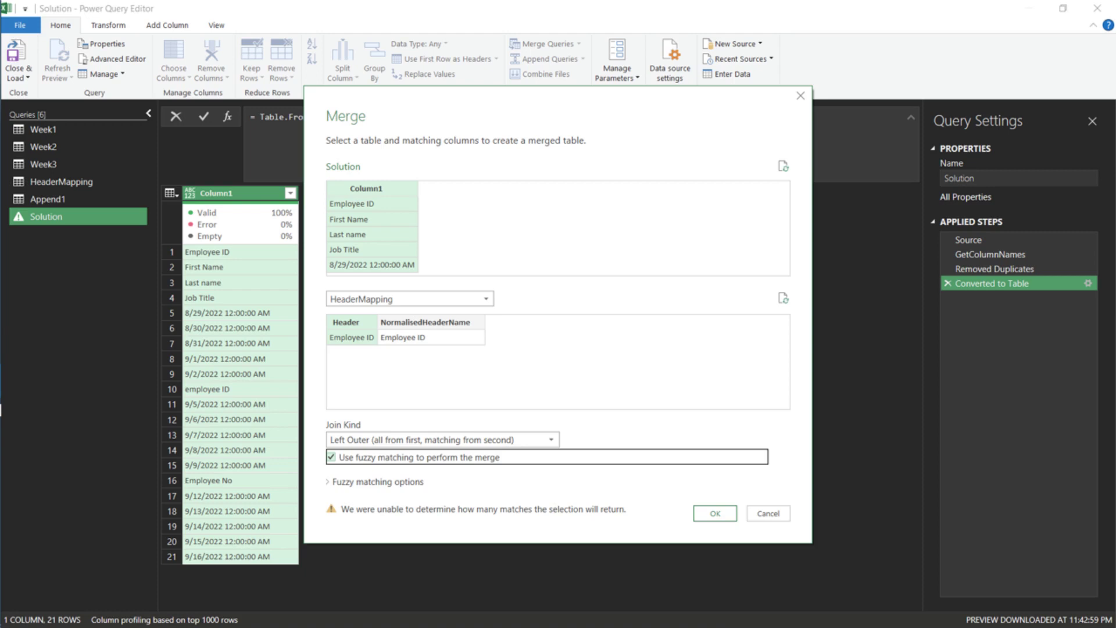
{"action": "left_click", "coordinate": [375, 481]}
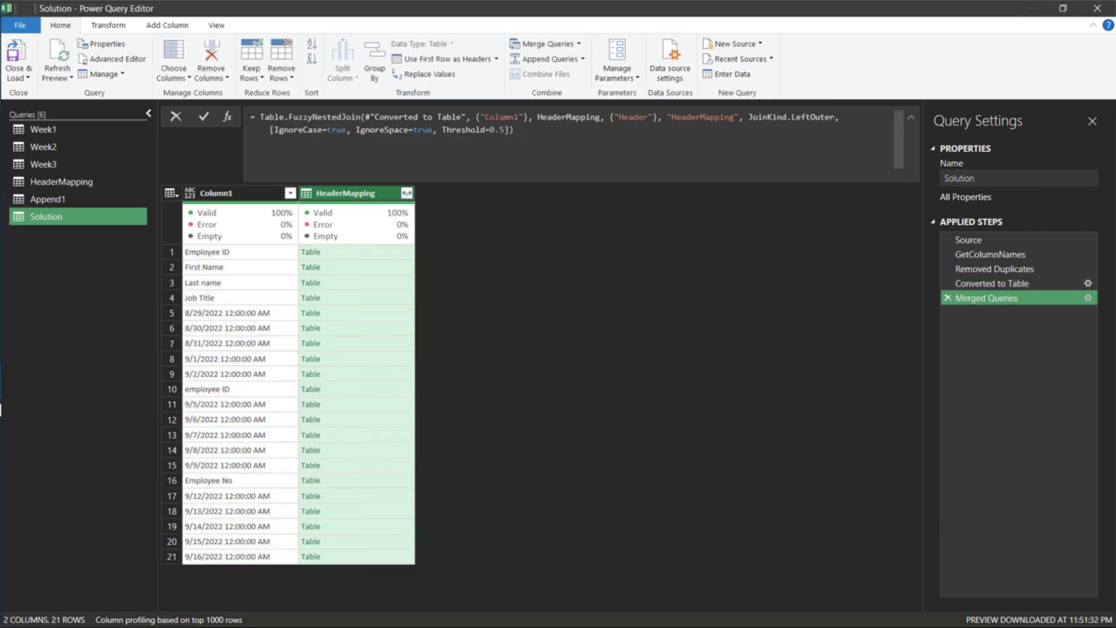
Expand the HeaderMapping column to only NormalisedHeaderName, without the original column name as prefix
{"action": "left_click", "coordinate": [406, 193]}
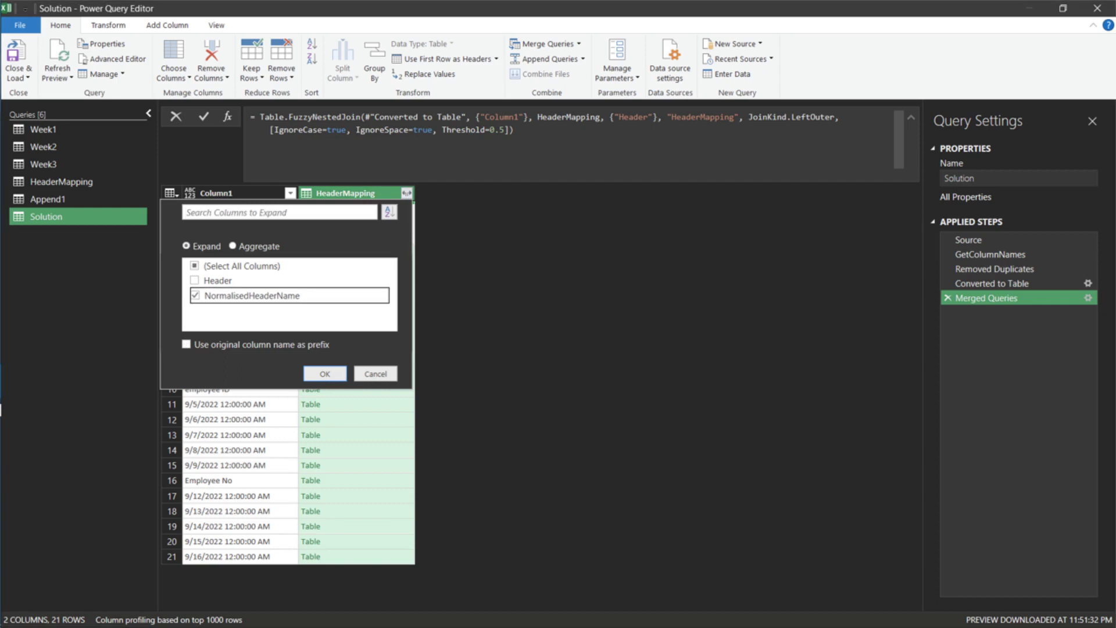
{"action": "left_click", "coordinate": [324, 373]}
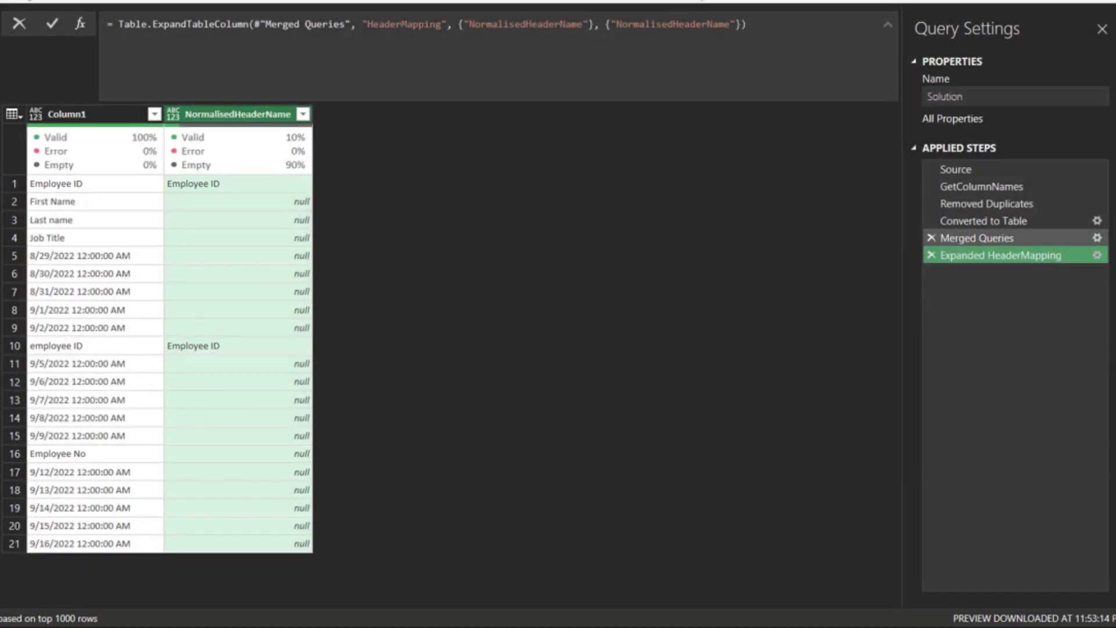
Set the fuzzy merge's similarity threshold to 0.3 and return to the Expanded HeaderMapping result
{"action": "left_click", "coordinate": [1096, 237]}
{"action": "left_click", "coordinate": [254, 453]}
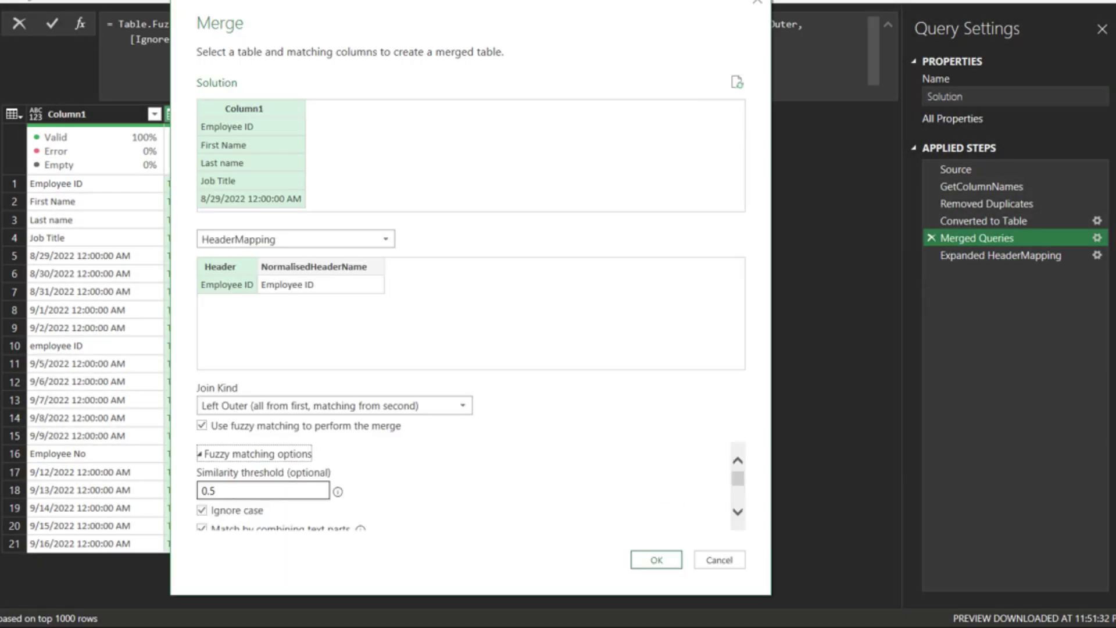
{"action": "left_click", "coordinate": [232, 490]}
{"action": "key", "text": "BackSpace"}
{"action": "type", "text": "3"}
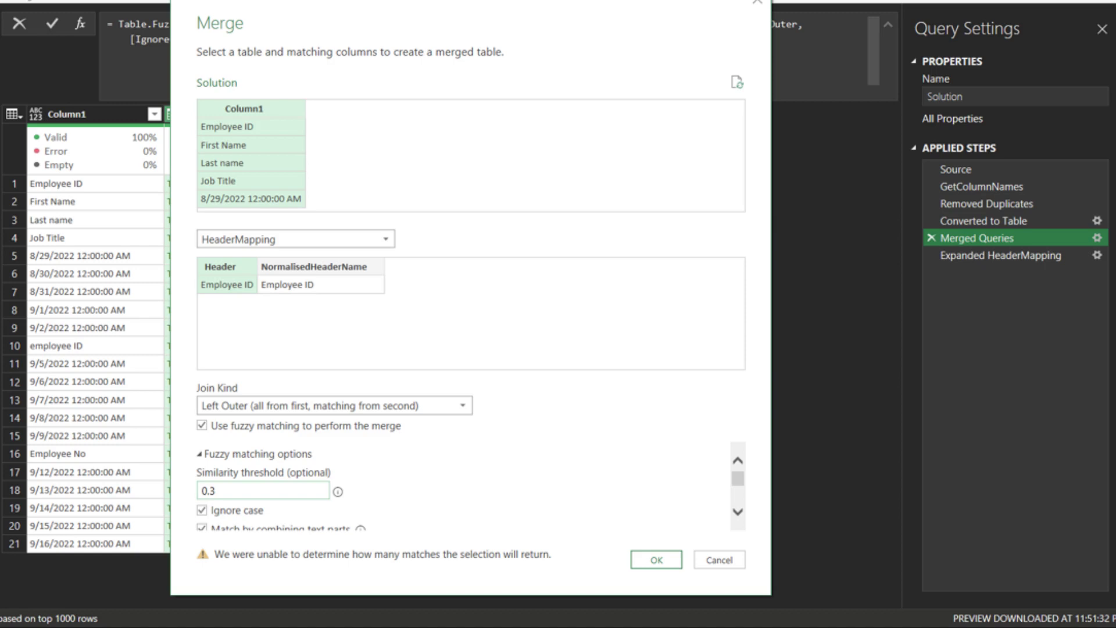
{"action": "key", "text": "Return"}
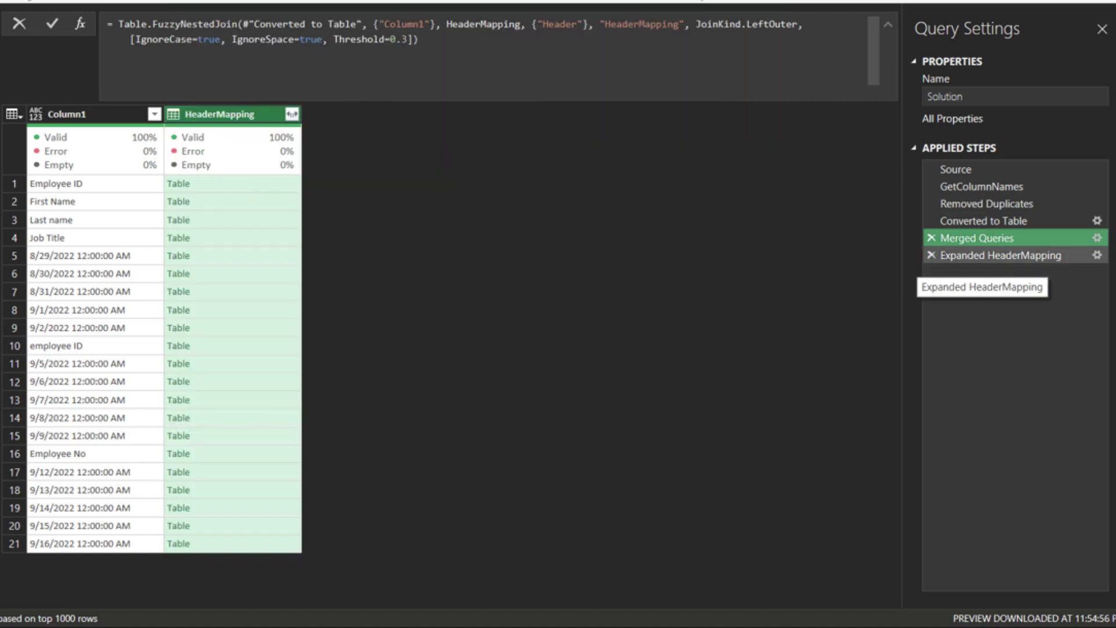
{"action": "left_click", "coordinate": [1000, 255]}
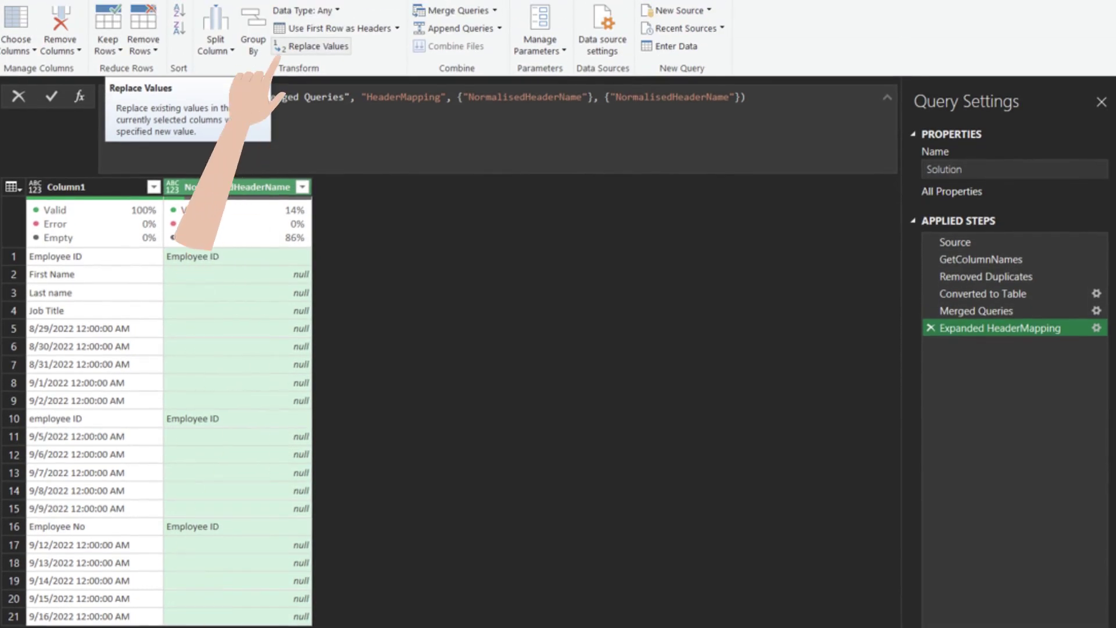
Replace null with x in the NormalisedHeaderName column
{"action": "left_click", "coordinate": [279, 47]}
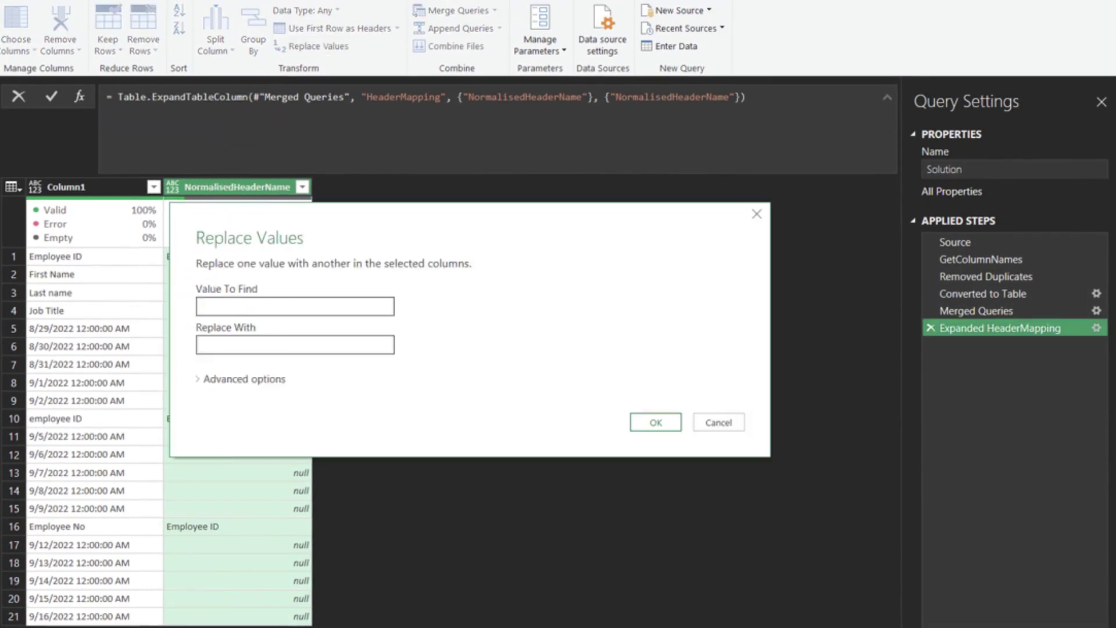
{"action": "type", "text": "null"}
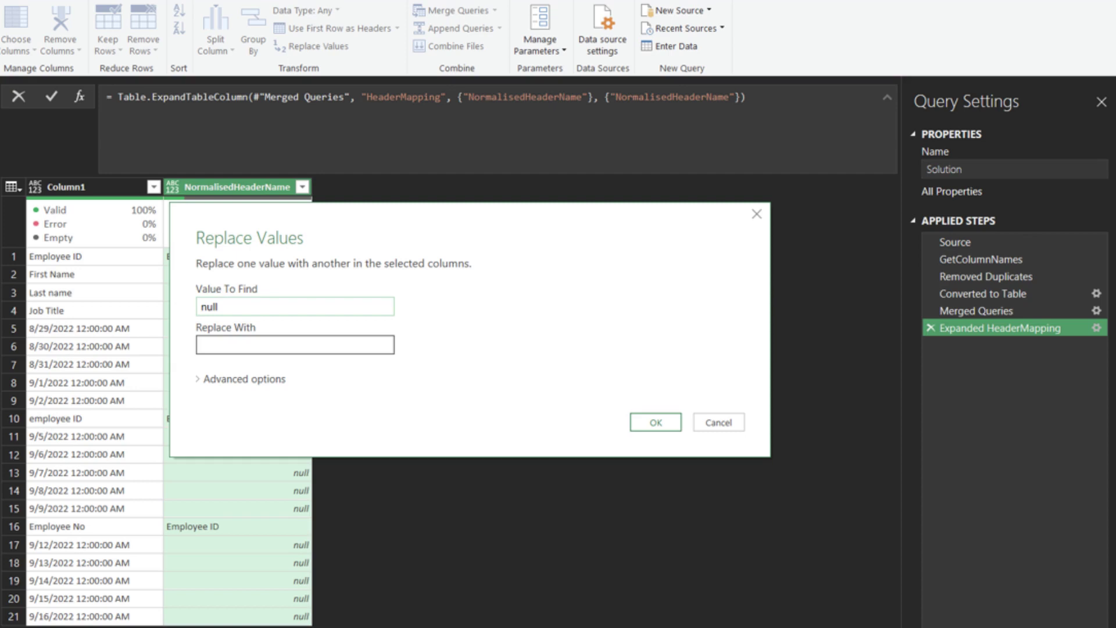
{"action": "key", "text": "Tab"}
{"action": "type", "text": "x"}
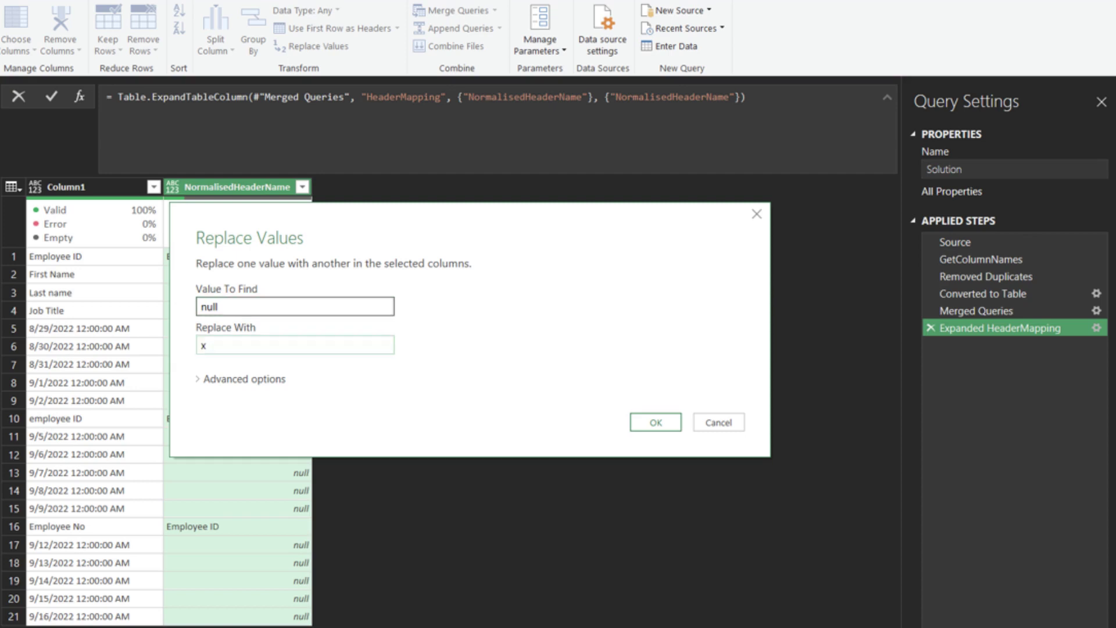
{"action": "key", "text": "Return"}
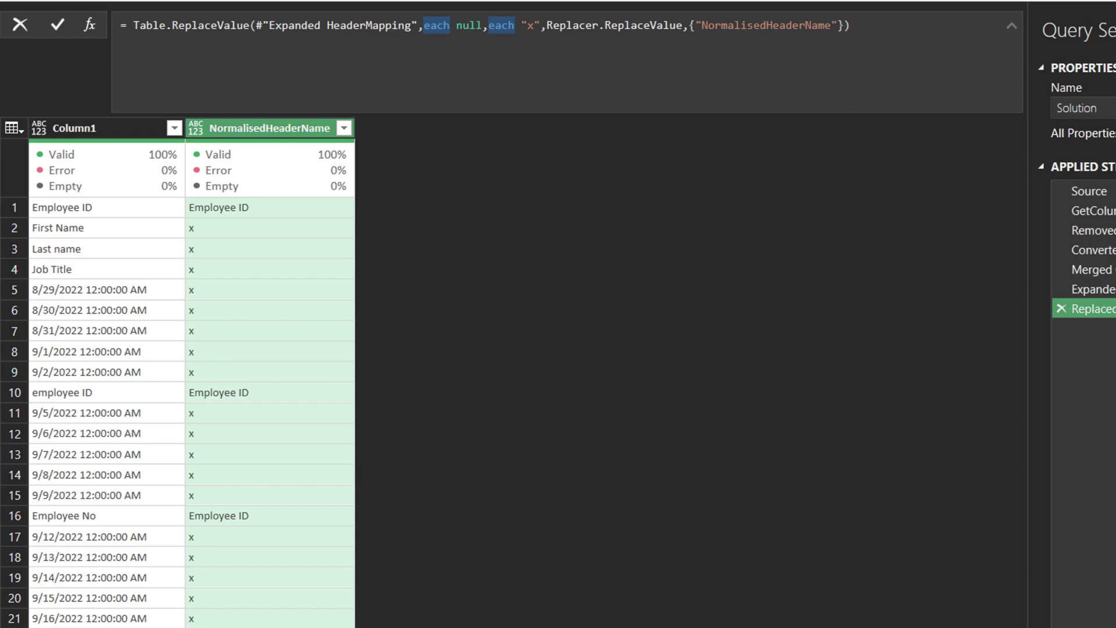
Make the null replacement each try DateTime.ToText(DateTime.From([Column1]), "ddd dd-MMM-yy") otherwise [Column1]
{"action": "left_click_drag", "start_coordinate": [520, 25], "coordinate": [540, 25]}
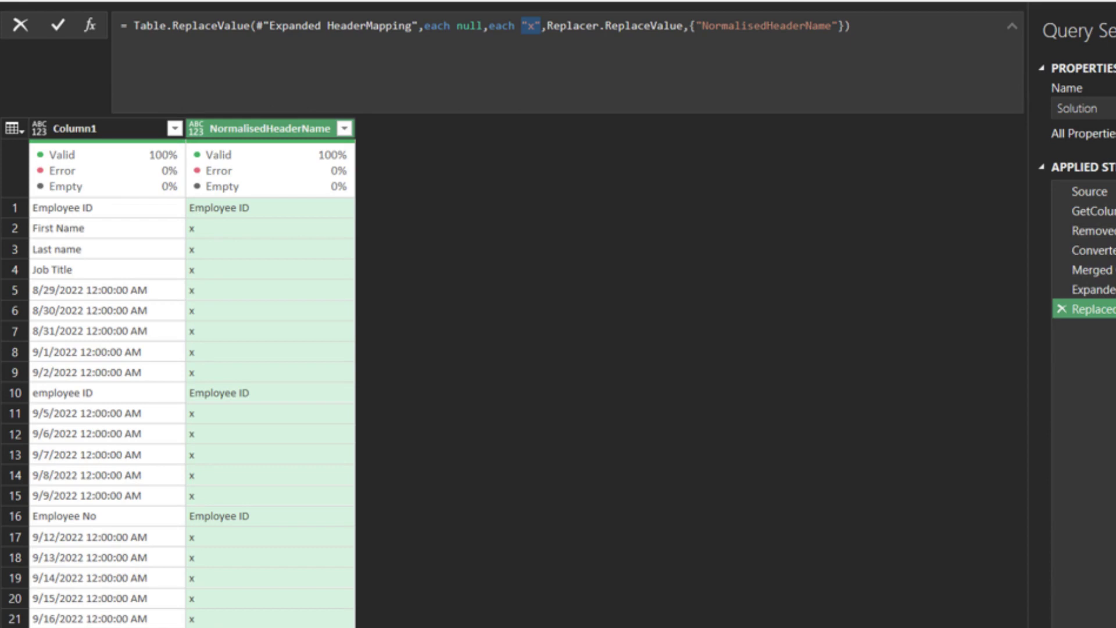
{"action": "type", "text": "[Column1]"}
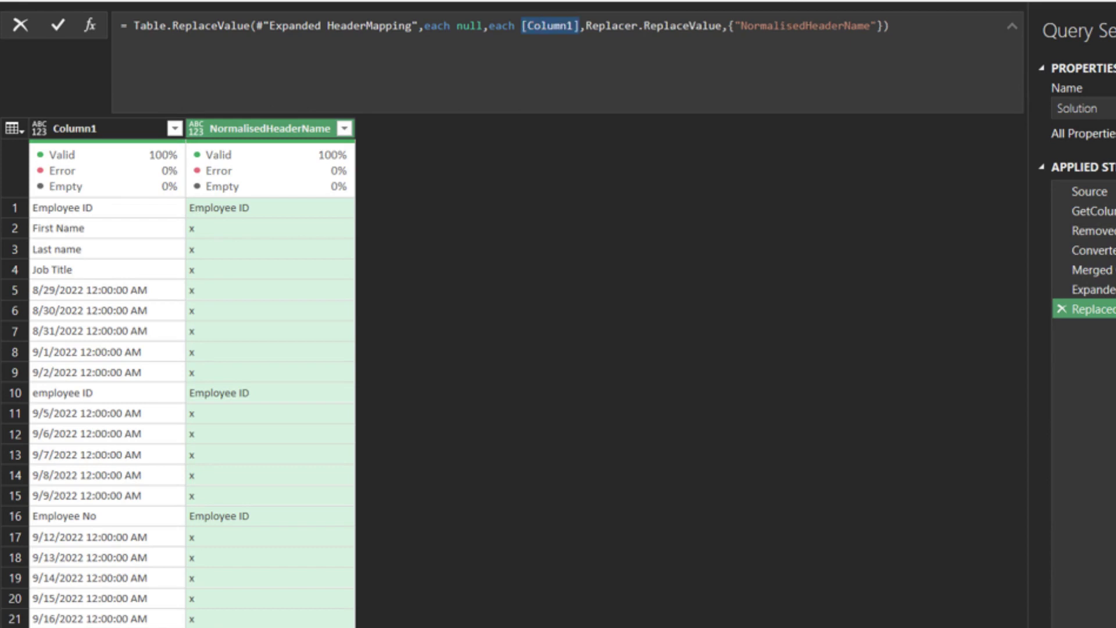
{"action": "key", "text": "Return"}
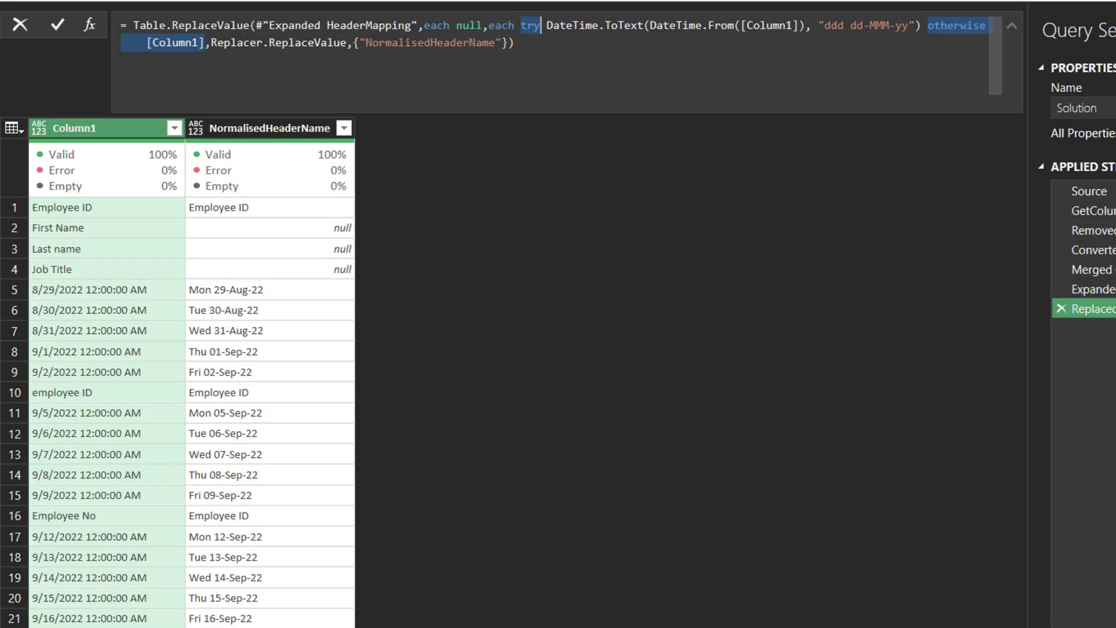
{"action": "key", "text": "Return"}
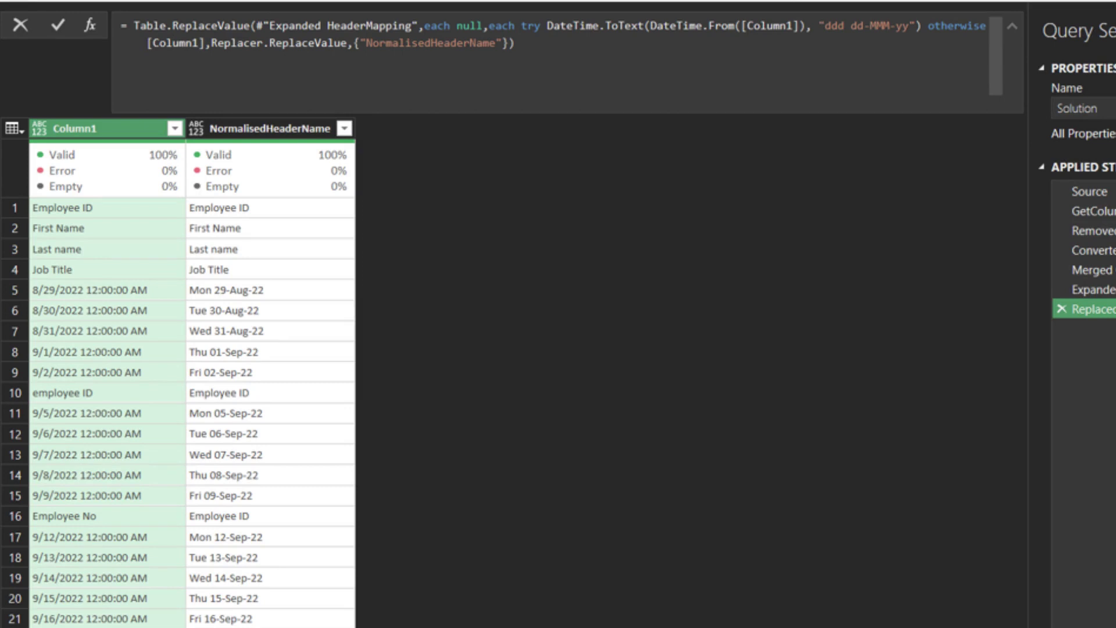
Add a step that converts the Replaced Value table into row lists with Table.ToRows, and name it ColumnNamesList
{"action": "left_click", "coordinate": [89, 25]}
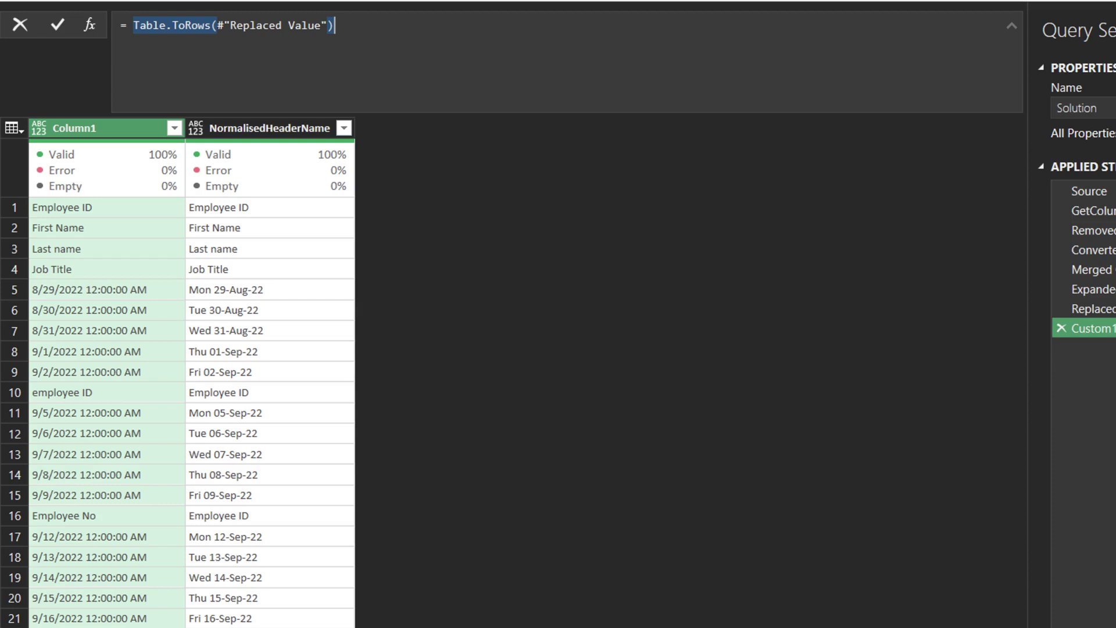
{"action": "key", "text": "Return"}
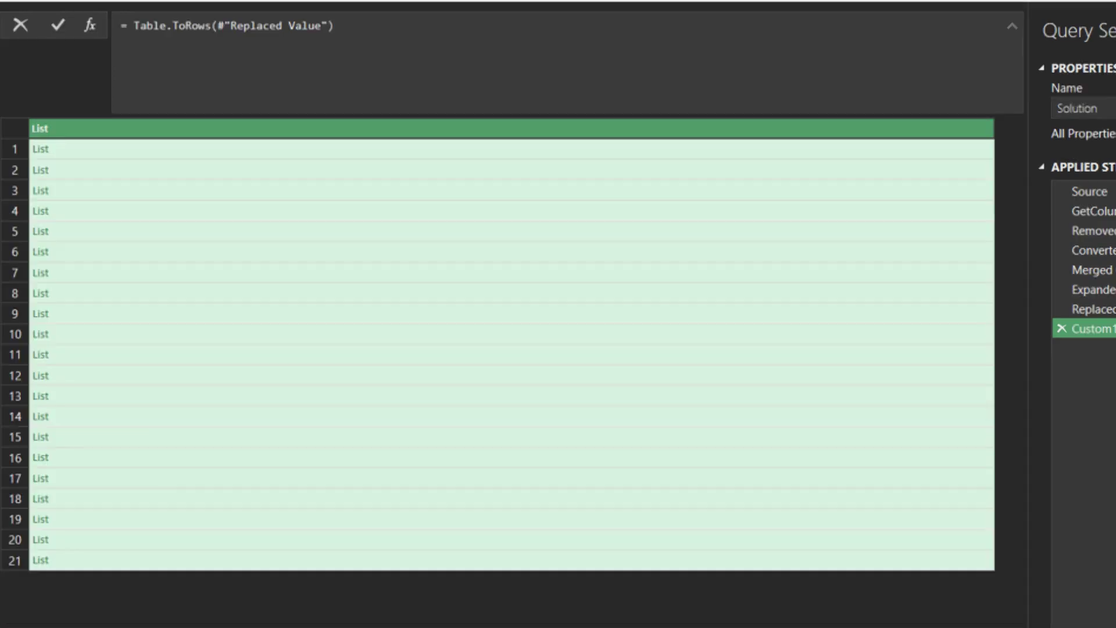
{"action": "left_click", "coordinate": [510, 149]}
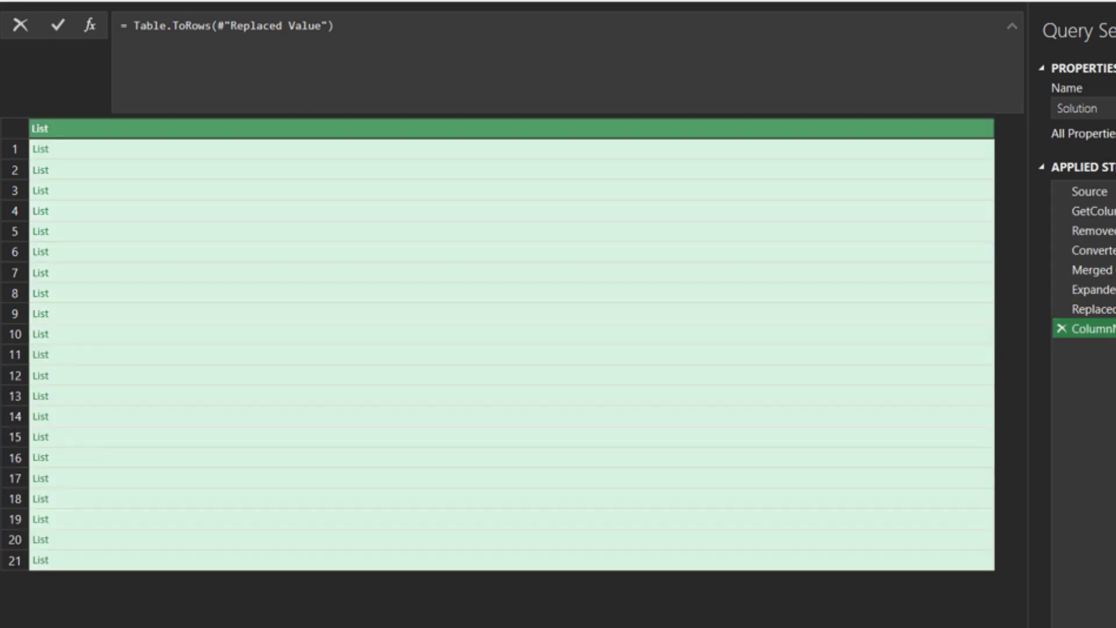
Add a step that selects the Source fields starting with "Week", reusing the GetColumnNames expression, and convert the record into a table
{"action": "left_click", "coordinate": [90, 25]}
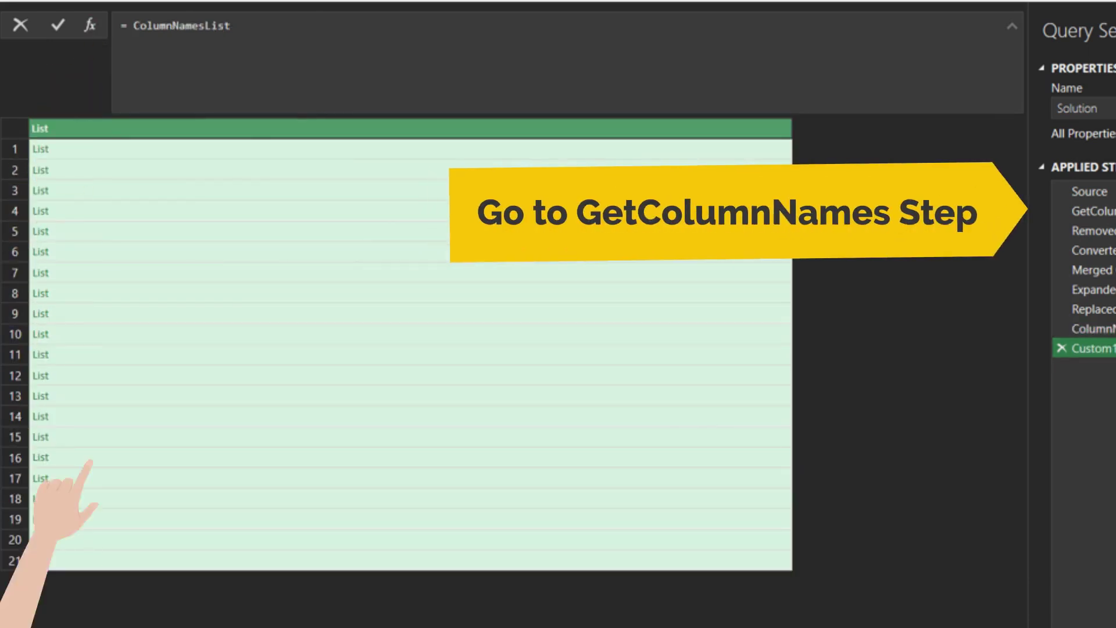
{"action": "left_click", "coordinate": [1091, 211]}
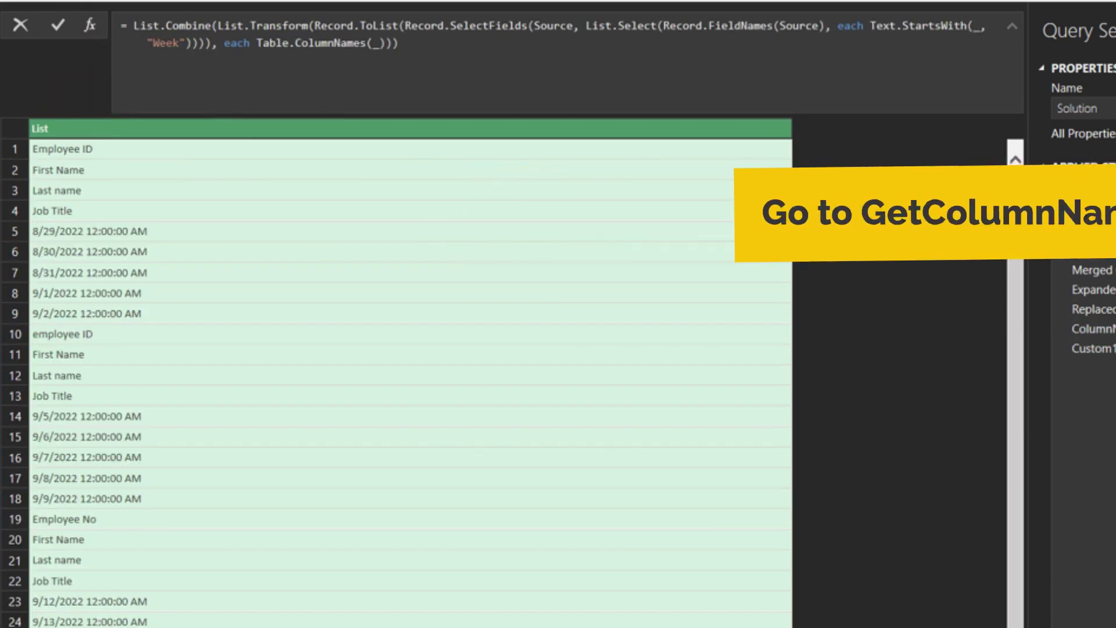
{"action": "left_click_drag", "start_coordinate": [405, 26], "coordinate": [210, 43]}
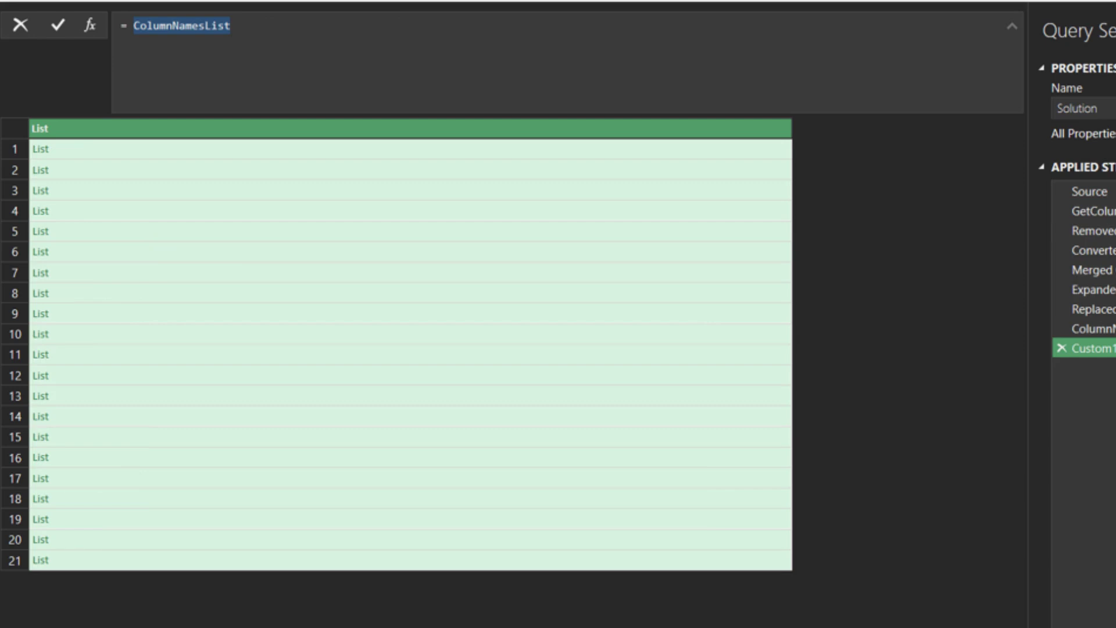
{"action": "type", "text": "Record.SelectFields(Source, List.Select(Record.FieldNames(Source), each Text.StartsWith(_, \"Week\")))"}
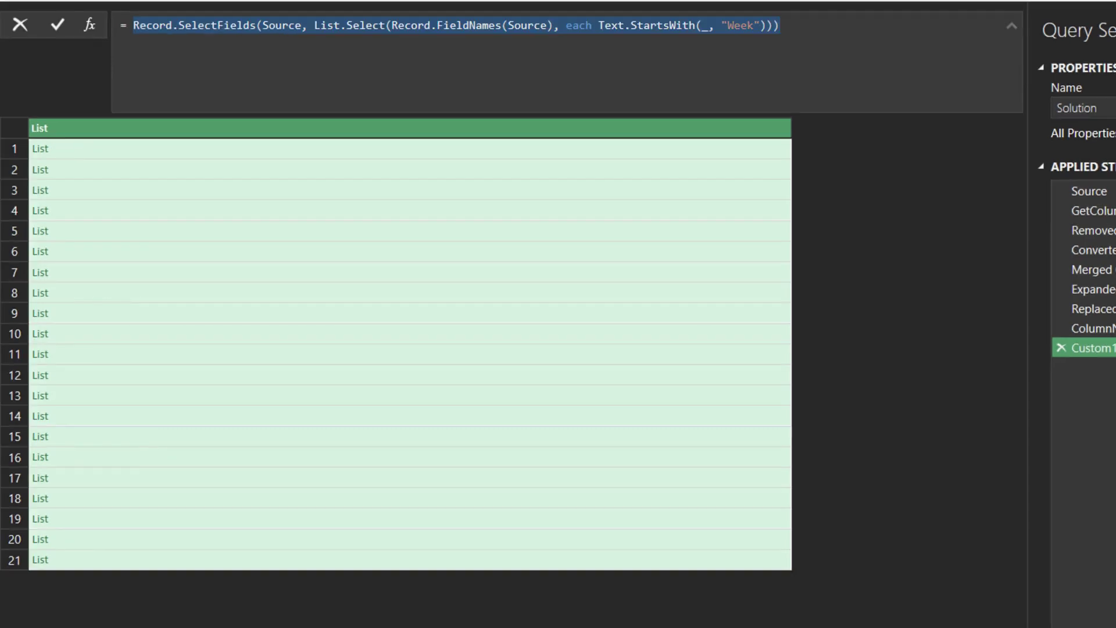
{"action": "key", "text": "Return"}
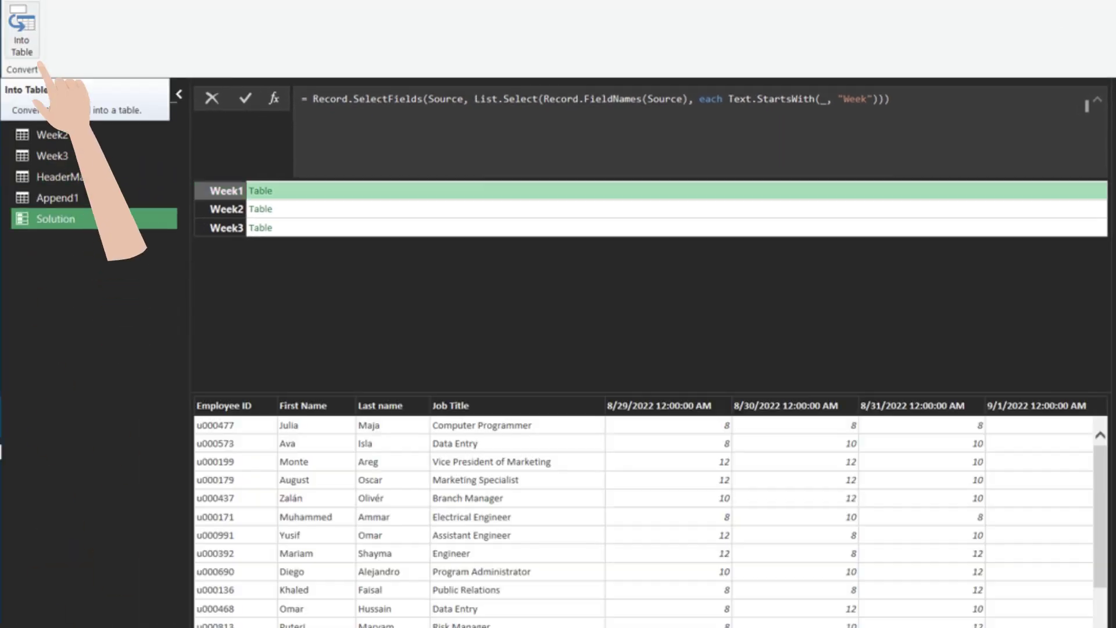
{"action": "left_click", "coordinate": [23, 34]}
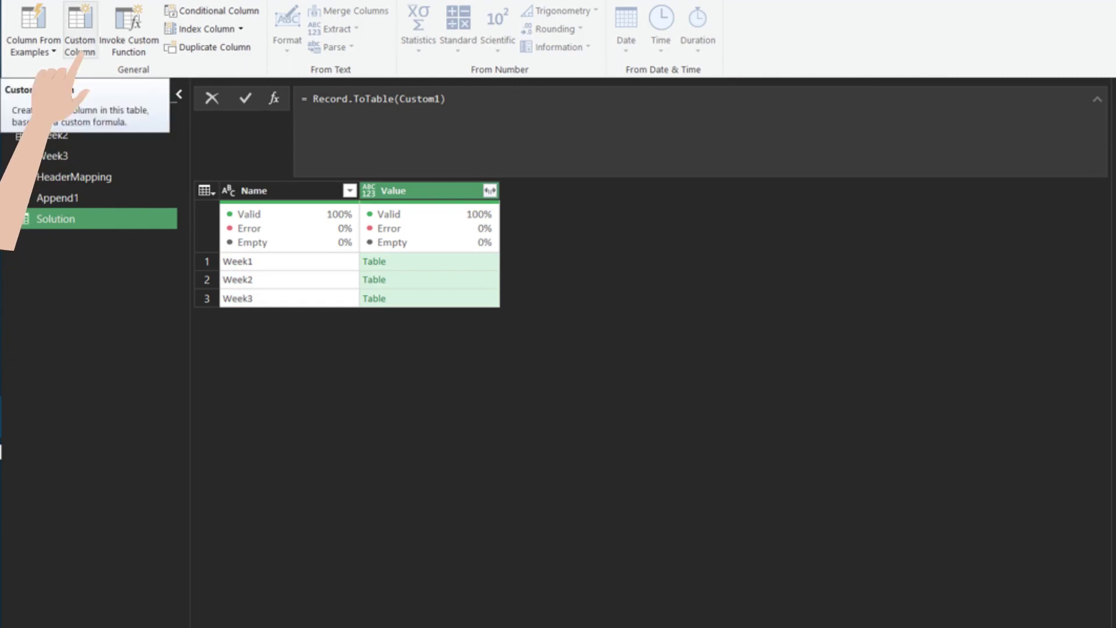
Add a custom column RenameColumns with Table.RenameColumns([Value], ColumnNamesList, MissingField.Ignore) and preview its table for each week
{"action": "left_click", "coordinate": [79, 44]}
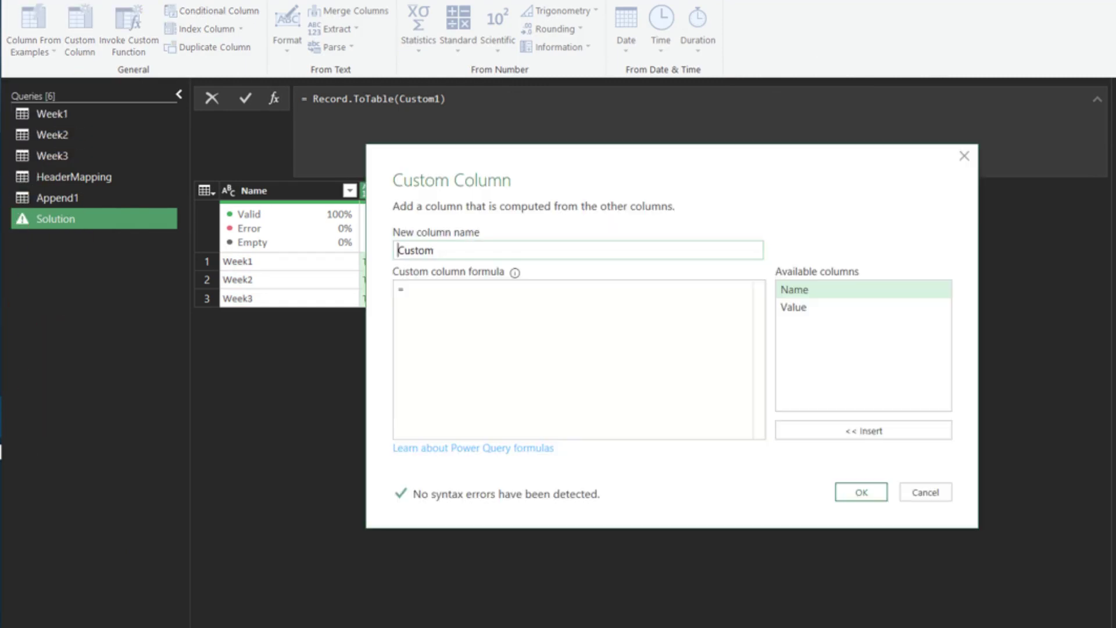
{"action": "type", "text": "RenameColumns"}
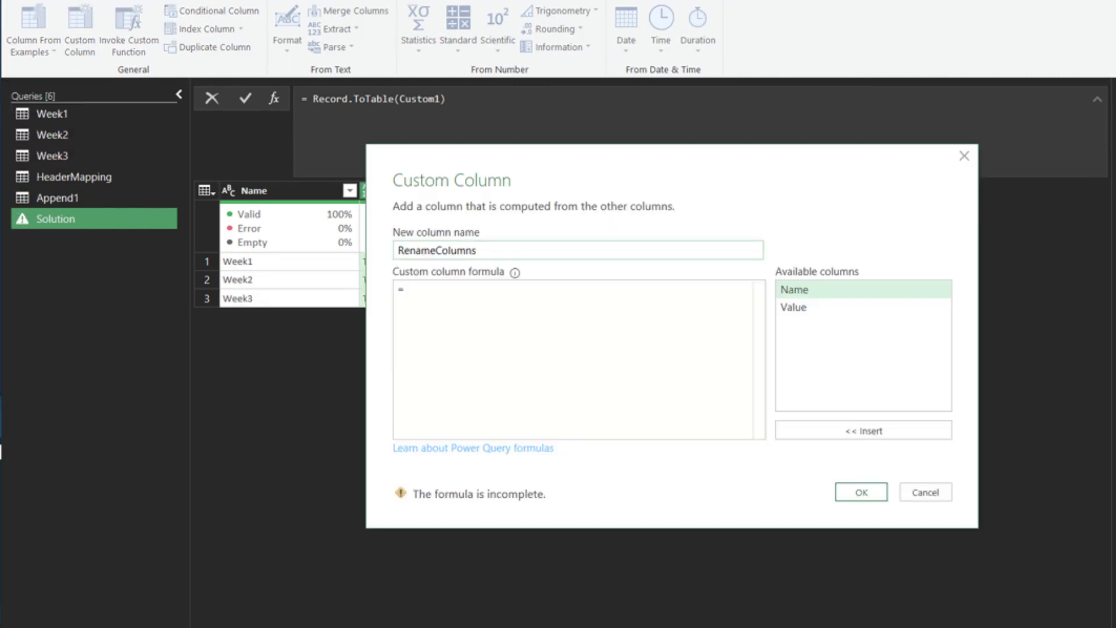
{"action": "key", "text": "Tab"}
{"action": "type", "text": "Table.RenameColumns("}
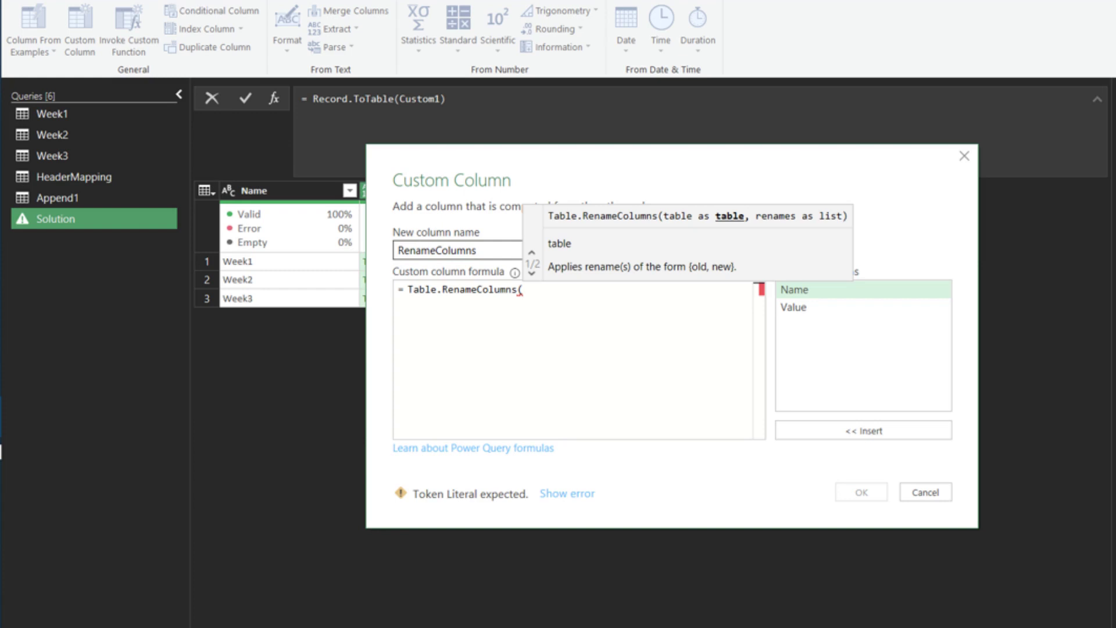
{"action": "double_click", "coordinate": [793, 307]}
{"action": "type", "text": ", "}
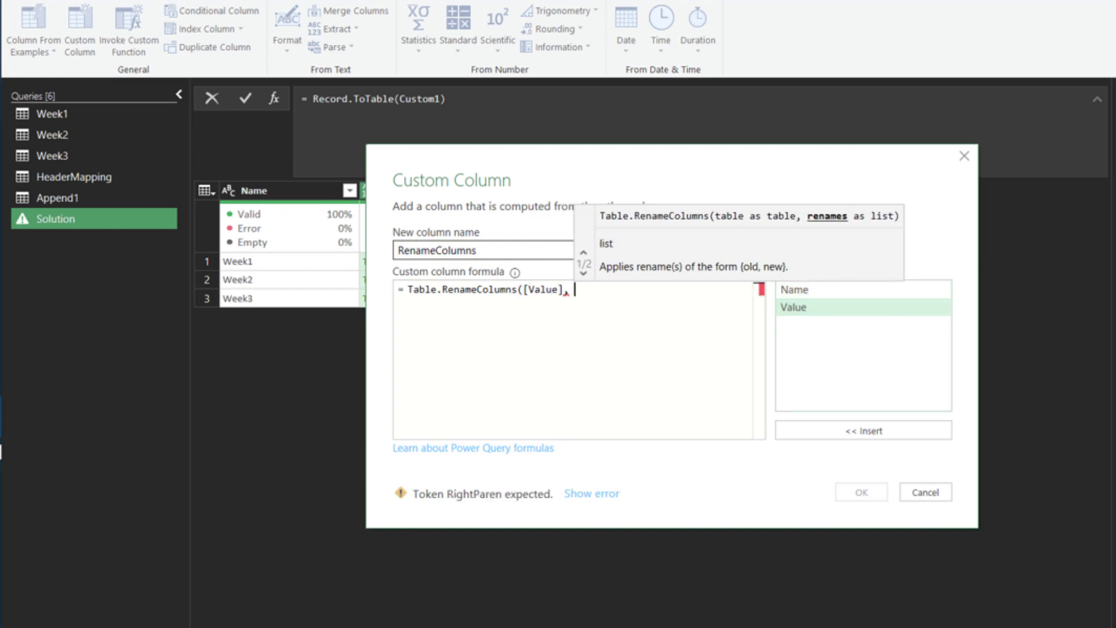
{"action": "type", "text": "ColumnNamesList,"}
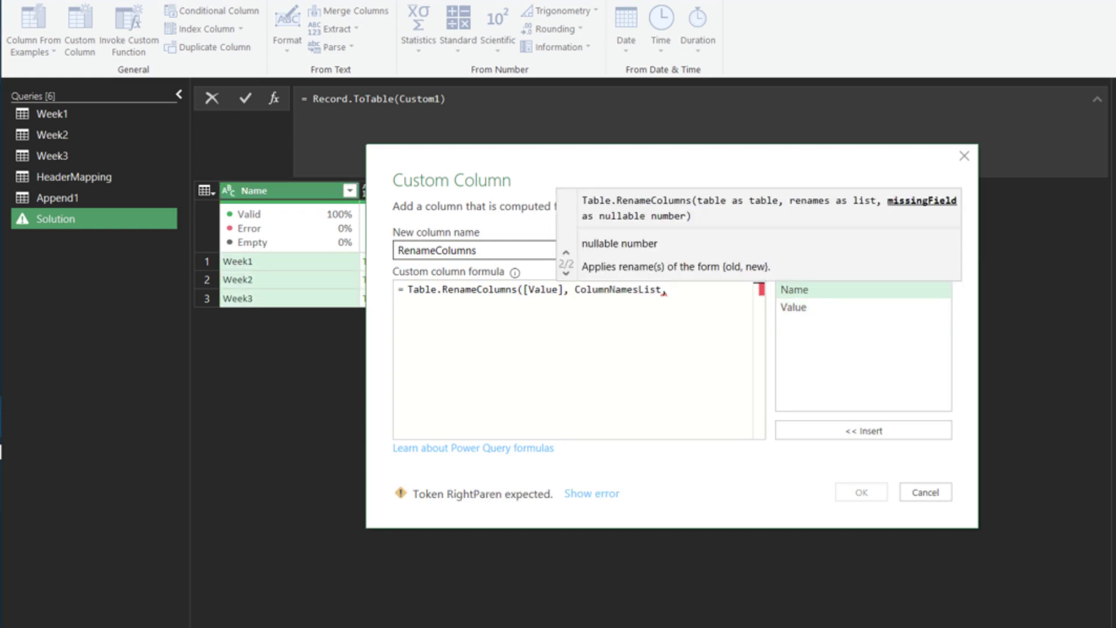
{"action": "type", "text": " MissingField.Ignore)"}
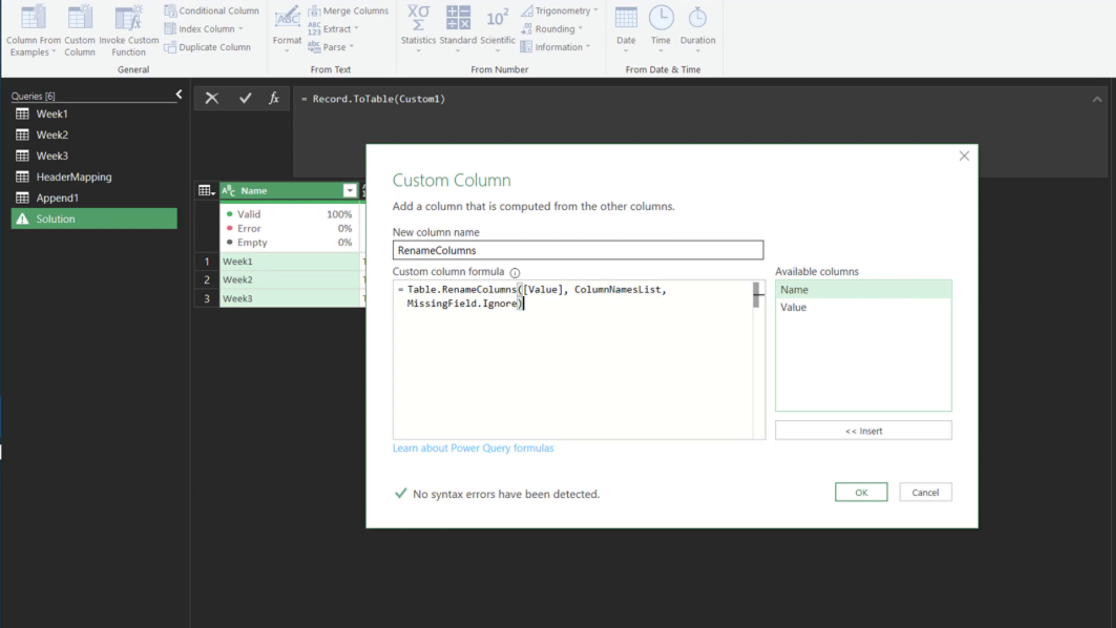
{"action": "left_click", "coordinate": [861, 492]}
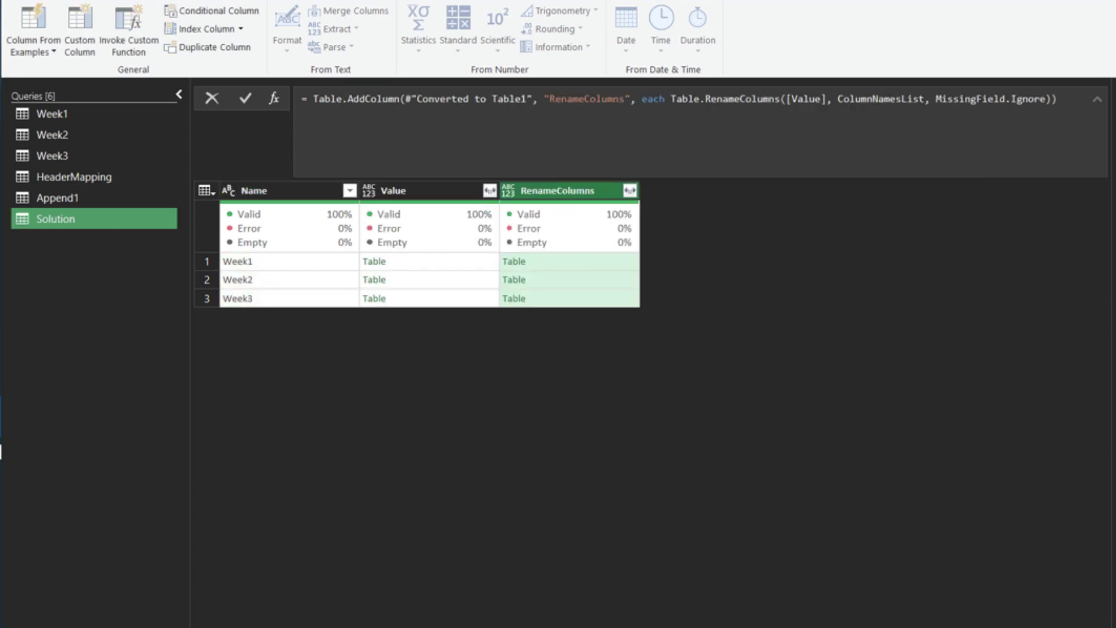
{"action": "left_click", "coordinate": [568, 261]}
{"action": "left_click", "coordinate": [568, 279]}
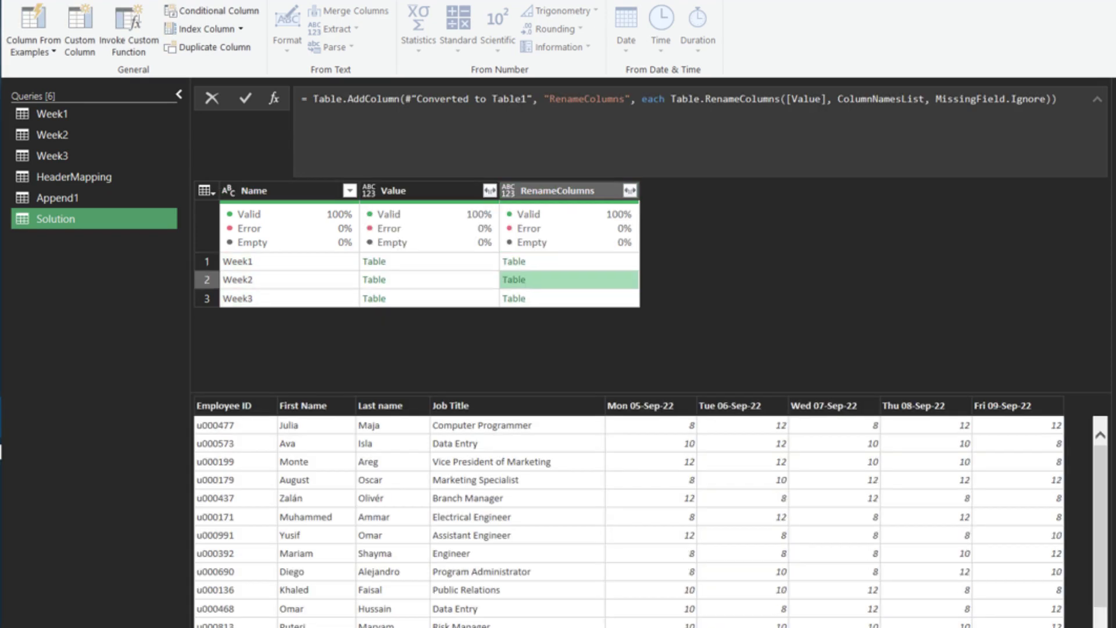
{"action": "left_click", "coordinate": [569, 298]}
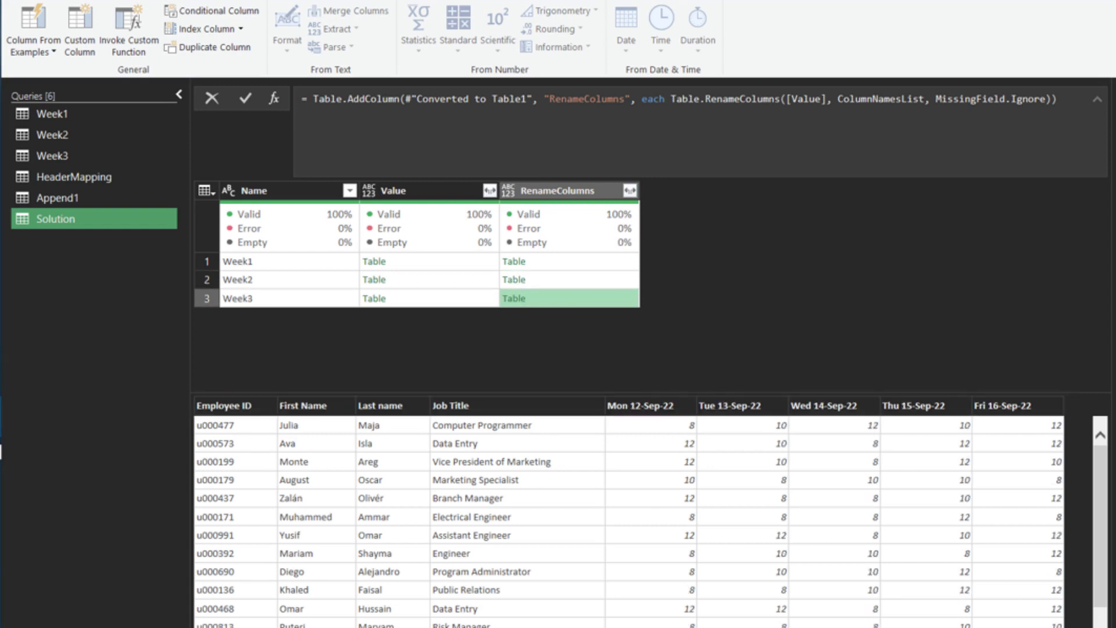
Drill down into the RenameColumns column, append its tables with Table.Combine, and check the combined columns
{"action": "left_click", "coordinate": [558, 191]}
{"action": "right_click", "coordinate": [609, 191]}
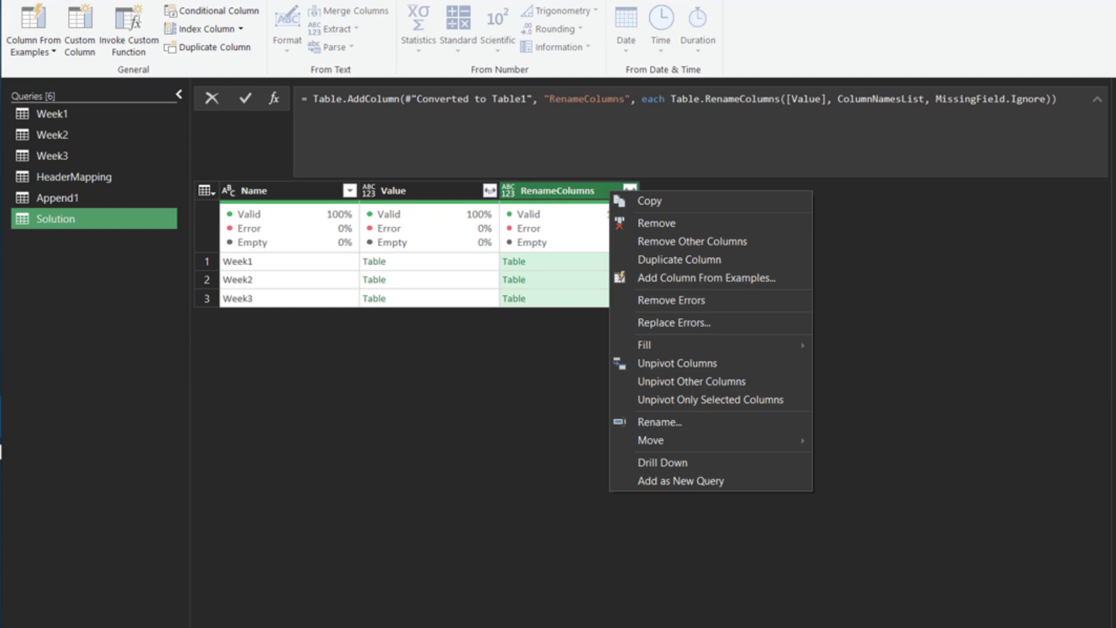
{"action": "left_click", "coordinate": [663, 462]}
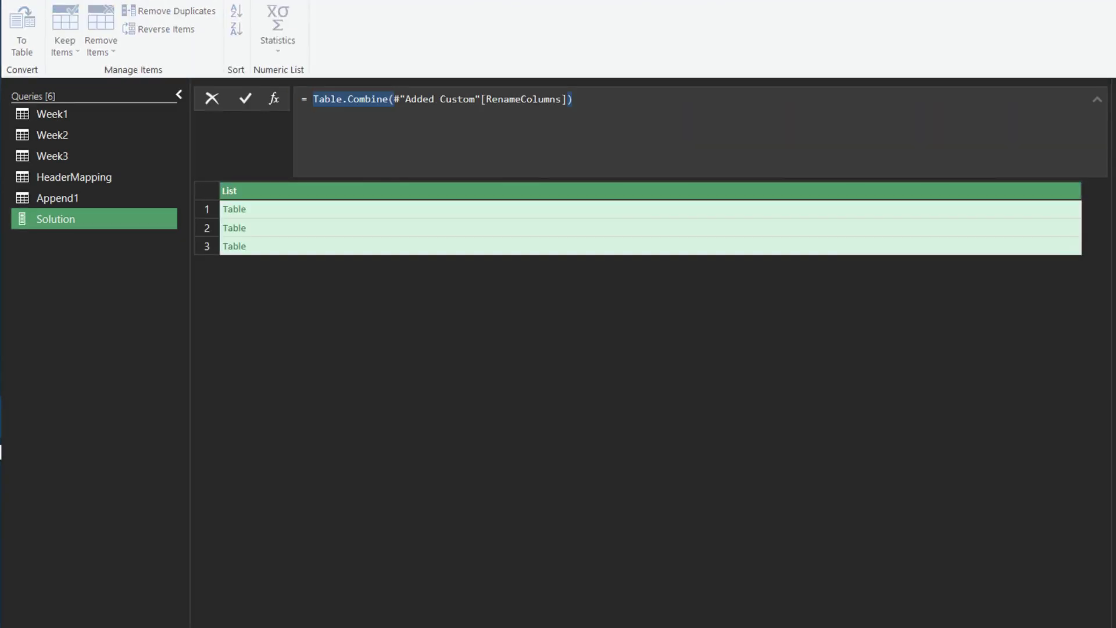
{"action": "key", "text": "Return"}
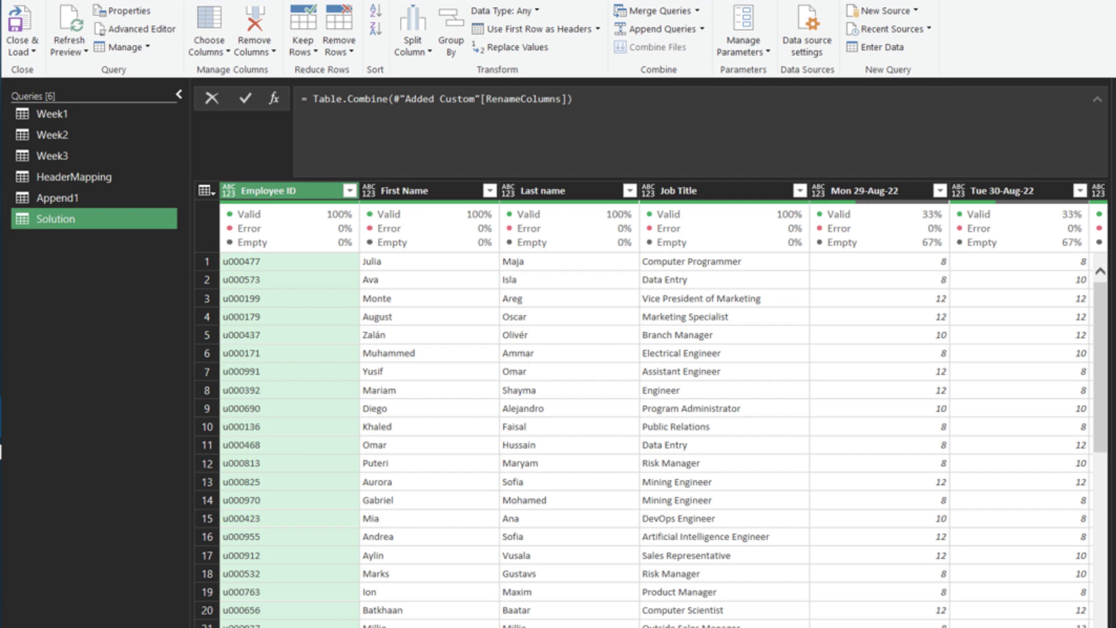
{"action": "scroll", "coordinate": [650, 407], "scroll_direction": "right", "scroll_amount": 10}
{"action": "scroll", "coordinate": [663, 407], "scroll_direction": "right", "scroll_amount": 10}
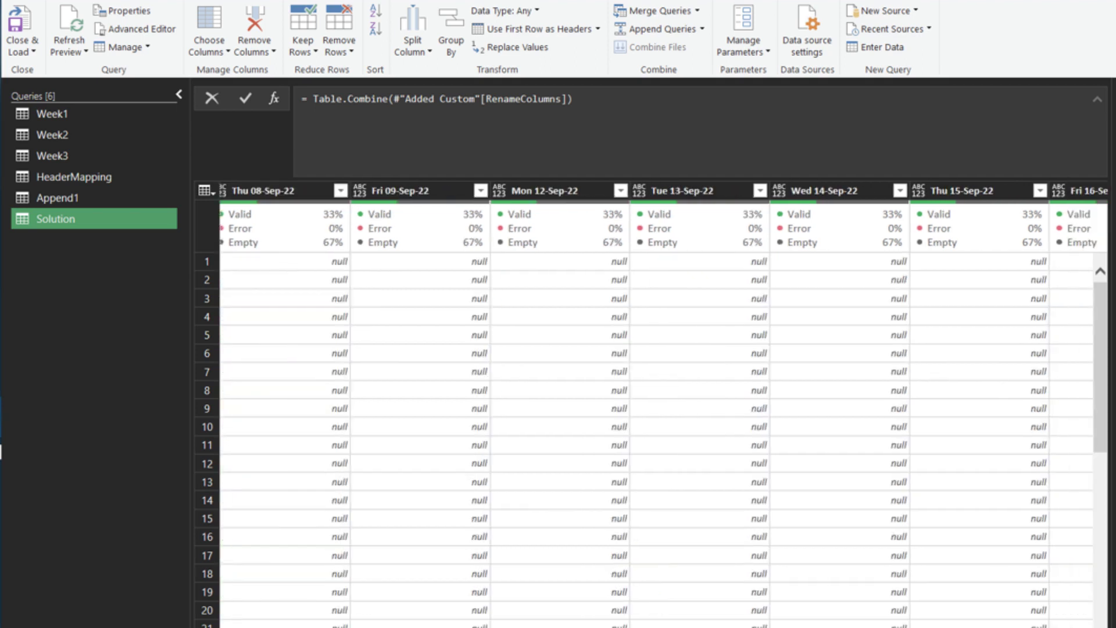
{"action": "scroll", "coordinate": [656, 406], "scroll_direction": "left", "scroll_amount": 20}
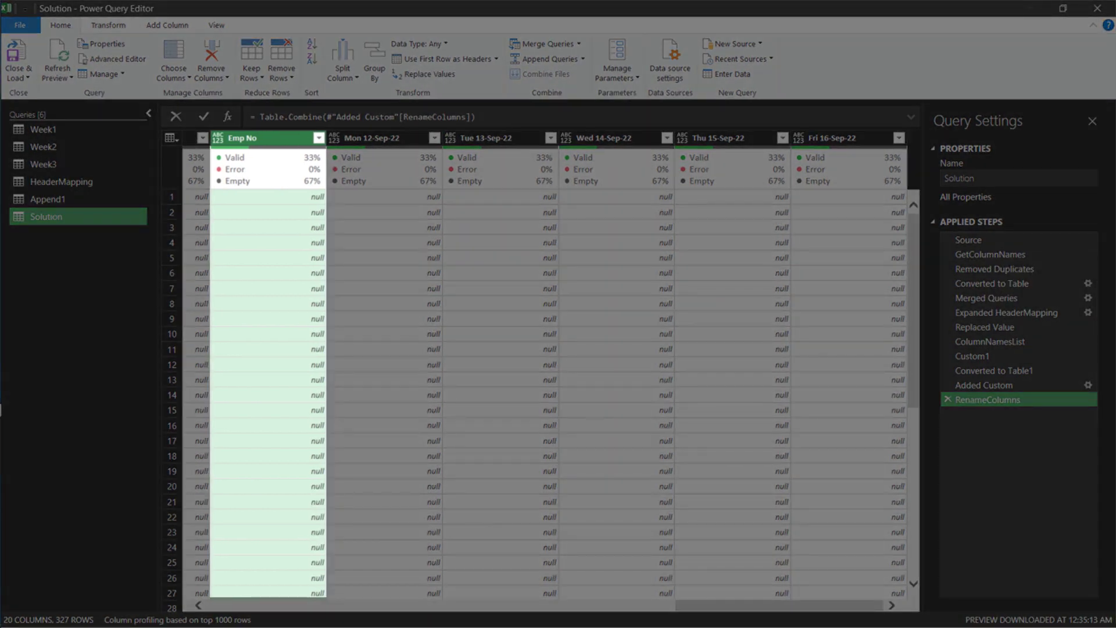
Switch to the Excel workbook, map header Emp No to Employee ID on the Helper sheet, and return to the refreshed Solution query
{"action": "key", "text": "alt+Tab"}
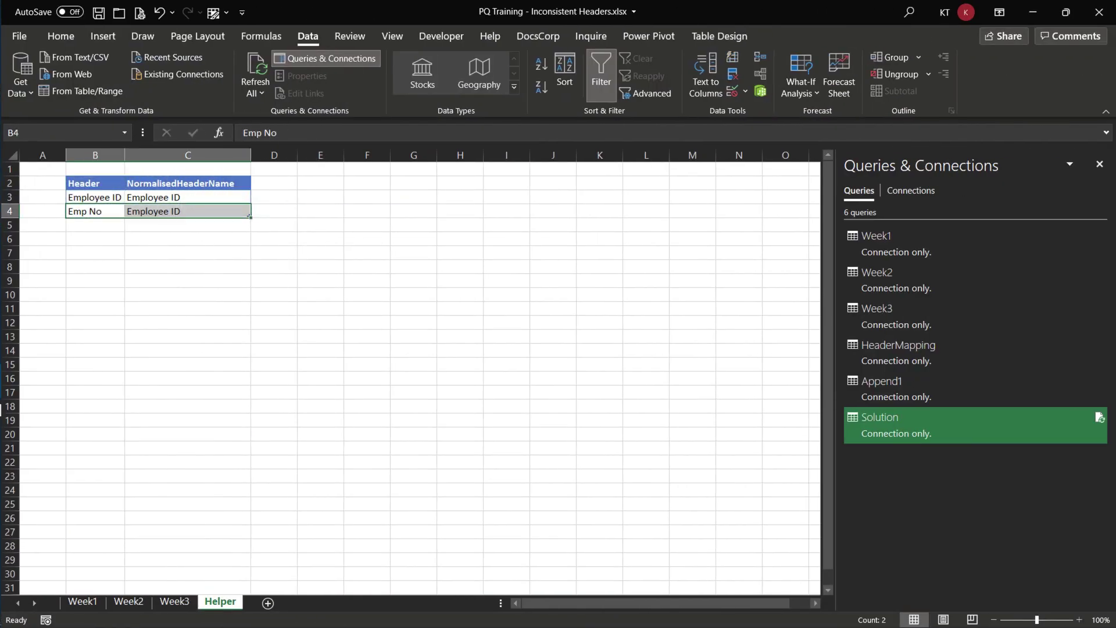
{"action": "key", "text": "alt+Tab"}
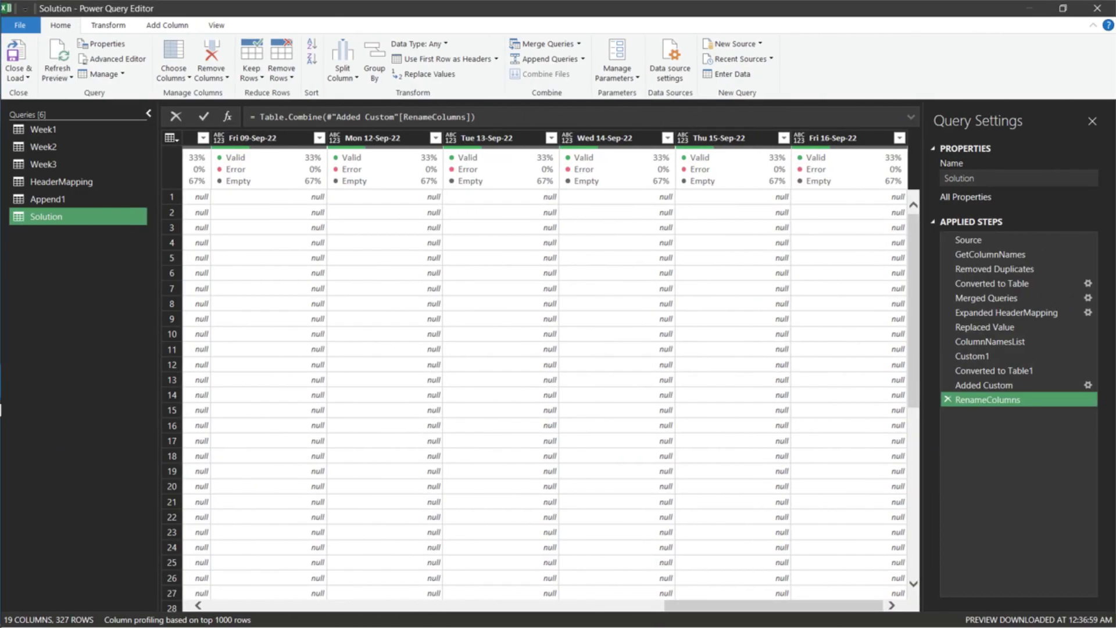